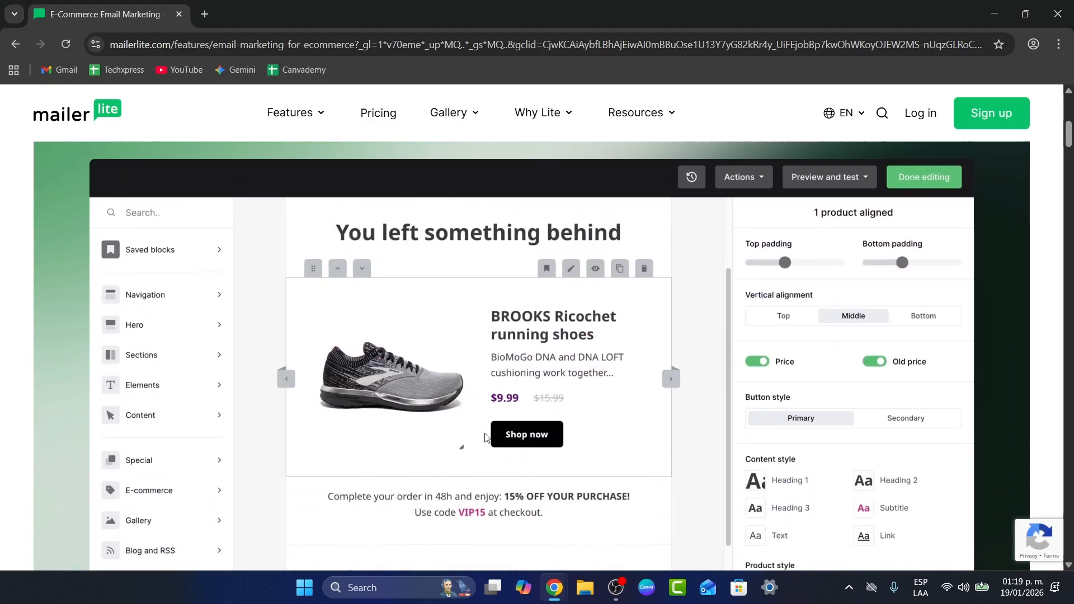
- Browse the MailerLite e-commerce email marketing page and open its Pricing page
{"action": "scroll", "coordinate": [485, 437], "scroll_direction": "down", "scroll_amount": 5}
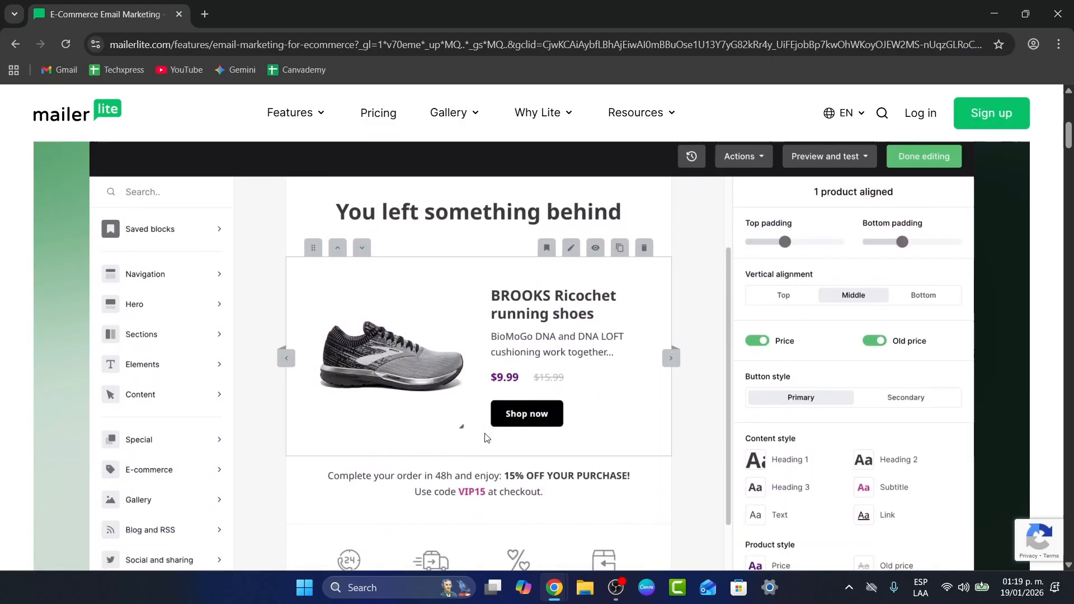
{"action": "scroll", "coordinate": [486, 437], "scroll_direction": "down", "scroll_amount": 4}
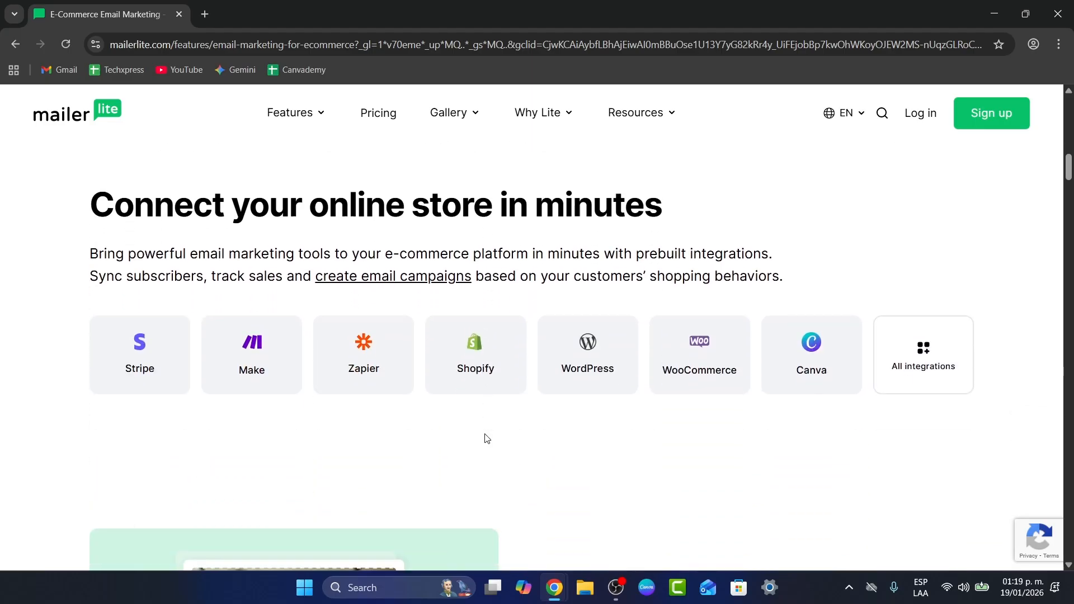
{"action": "scroll", "coordinate": [486, 439], "scroll_direction": "down", "scroll_amount": 7}
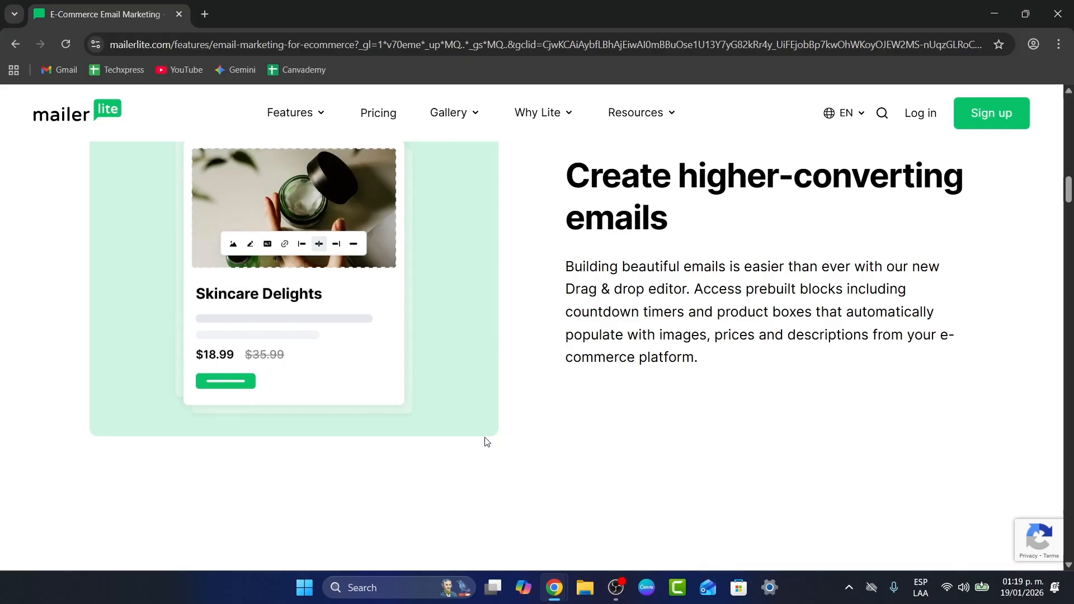
{"action": "left_click", "coordinate": [397, 124]}
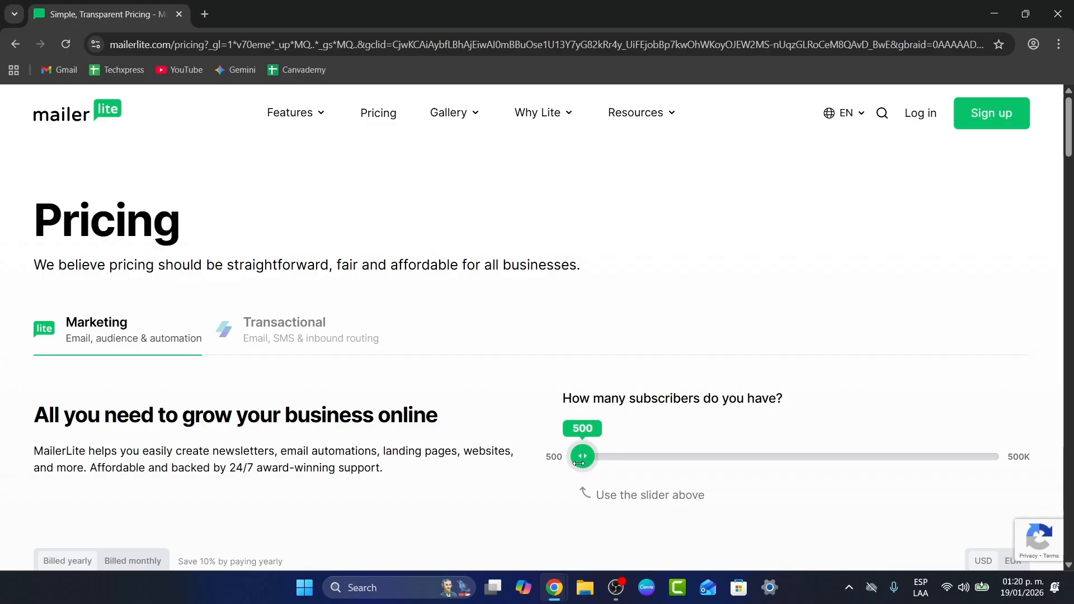
- Set the subscriber slider to 140K and scroll down to compare the plan prices
{"action": "left_click_drag", "start_coordinate": [582, 456], "coordinate": [791, 431]}
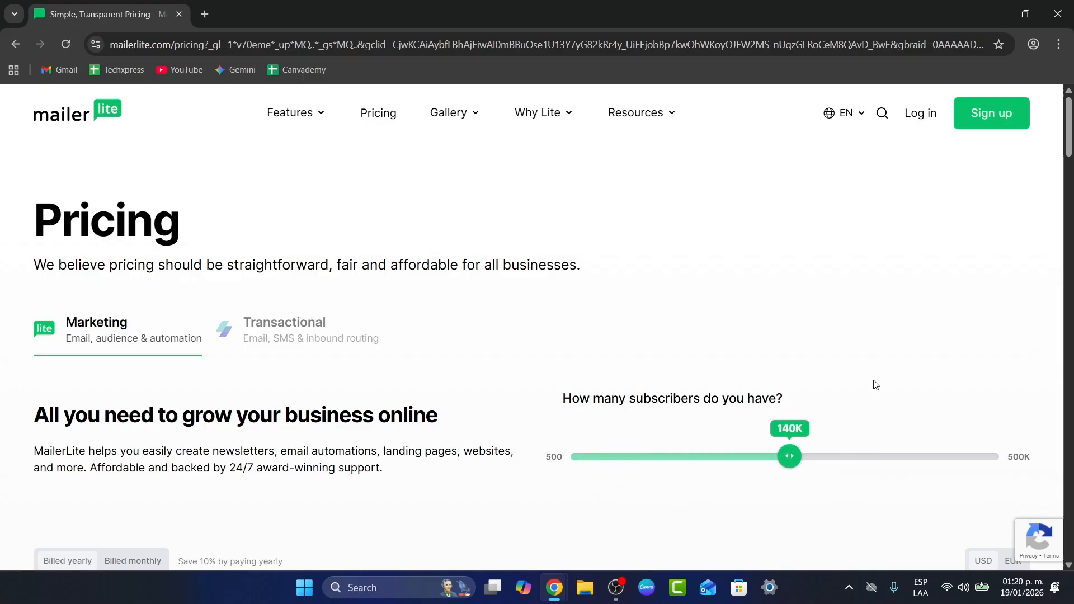
{"action": "scroll", "coordinate": [734, 293], "scroll_direction": "down", "scroll_amount": 10}
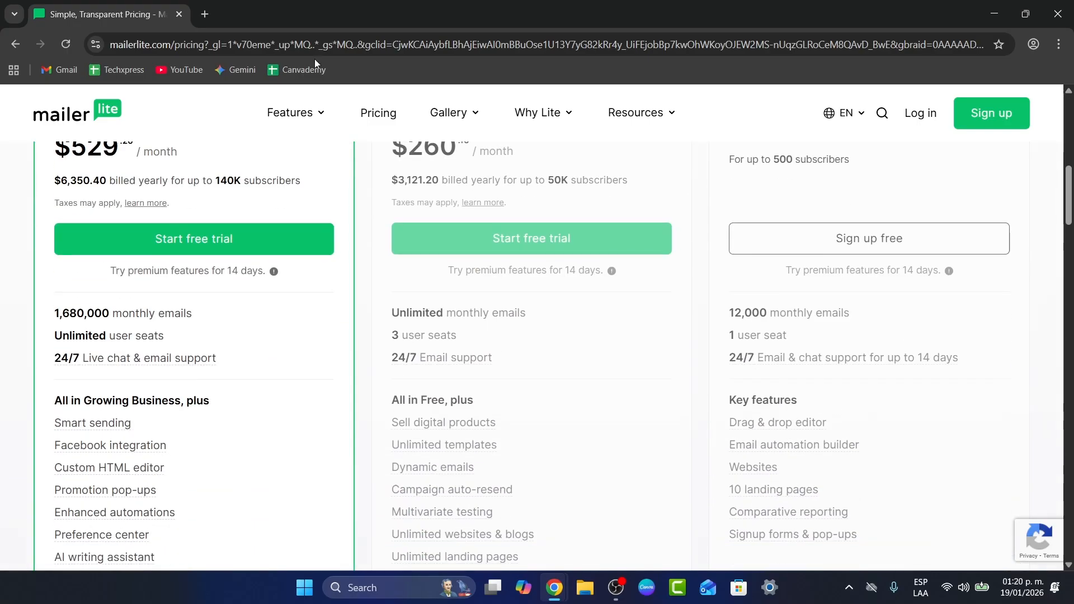
- Open a new tab, search Google for shopify, and open the Shopify result
{"action": "left_click", "coordinate": [205, 15]}
{"action": "type", "text": "sp"}
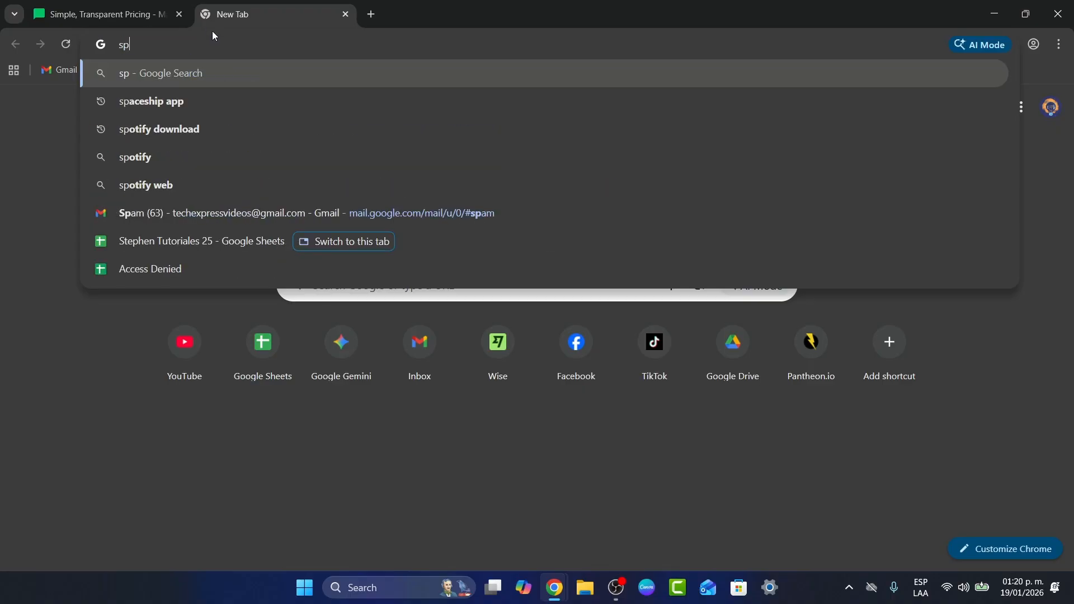
{"action": "key", "text": "BackSpace"}
{"action": "type", "text": "hopify"}
{"action": "key", "text": "Return"}
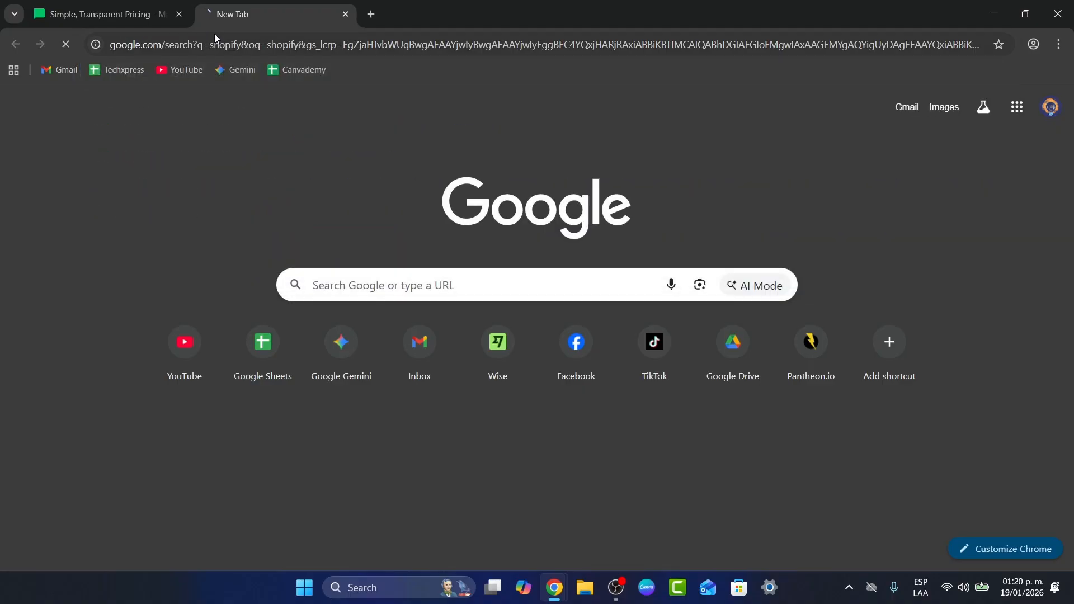
{"action": "scroll", "coordinate": [241, 369], "scroll_direction": "down", "scroll_amount": 3}
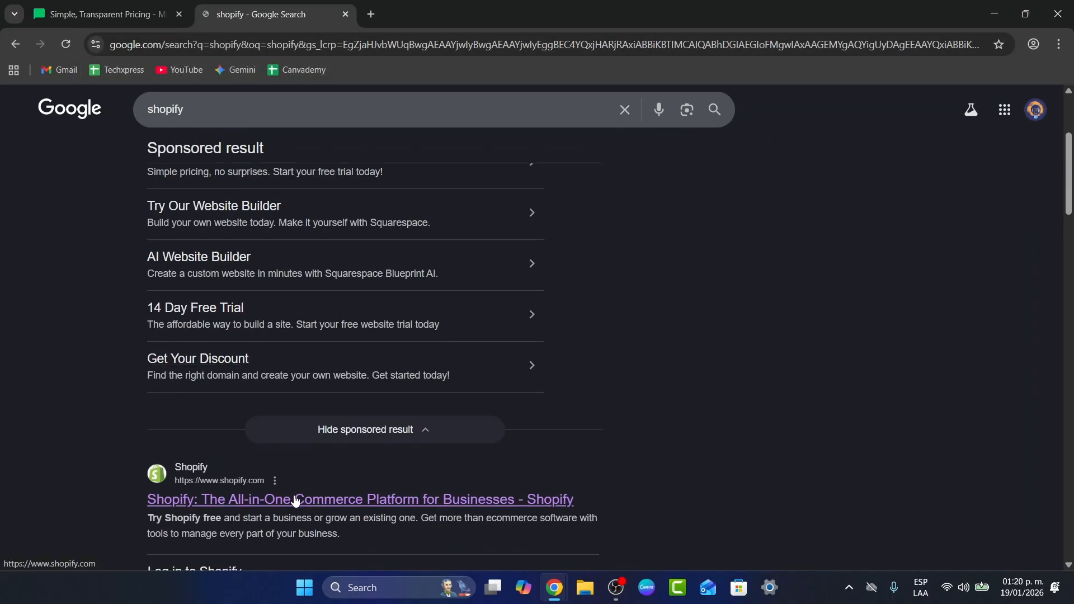
{"action": "left_click", "coordinate": [310, 512]}
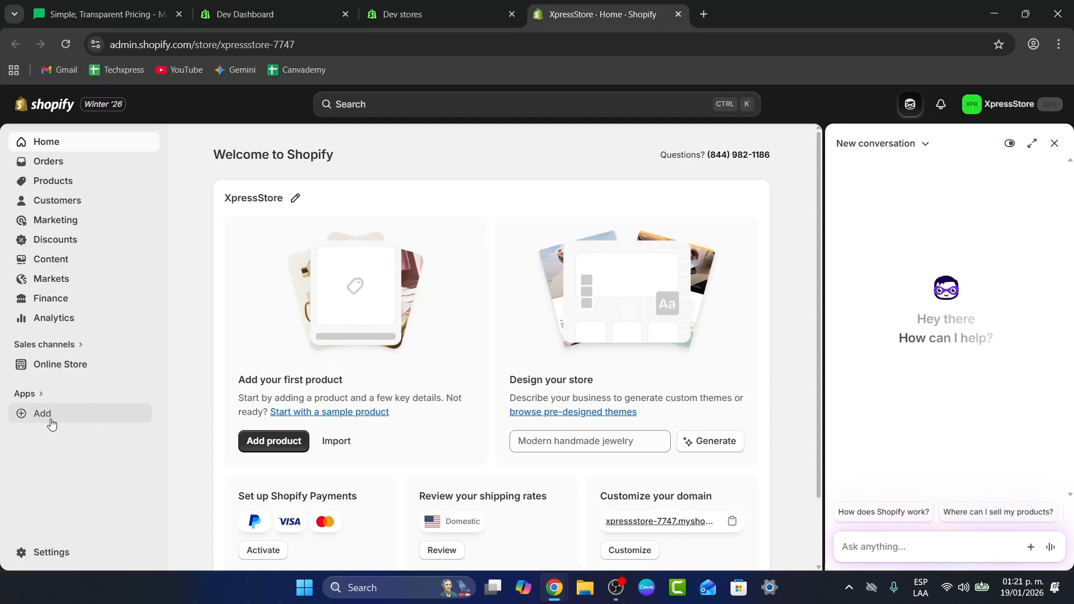
- Open the suggested apps for the store and open the Klaviyo: Email Marketing & SMS app page
{"action": "left_click", "coordinate": [48, 412]}
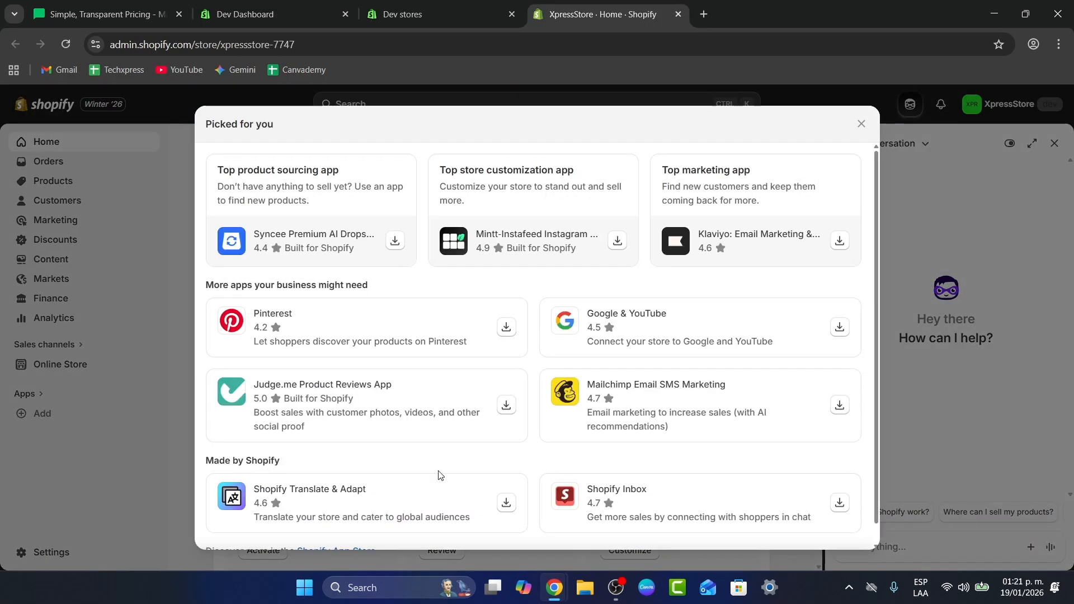
{"action": "scroll", "coordinate": [724, 336], "scroll_direction": "down", "scroll_amount": 1}
{"action": "scroll", "coordinate": [568, 368], "scroll_direction": "up", "scroll_amount": 1}
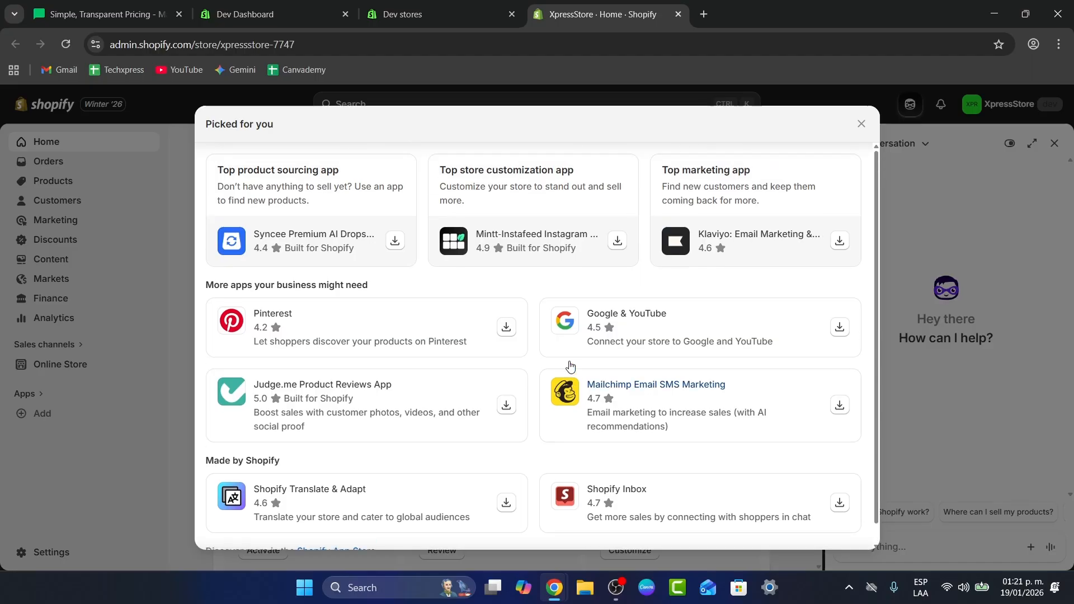
{"action": "left_click", "coordinate": [677, 241]}
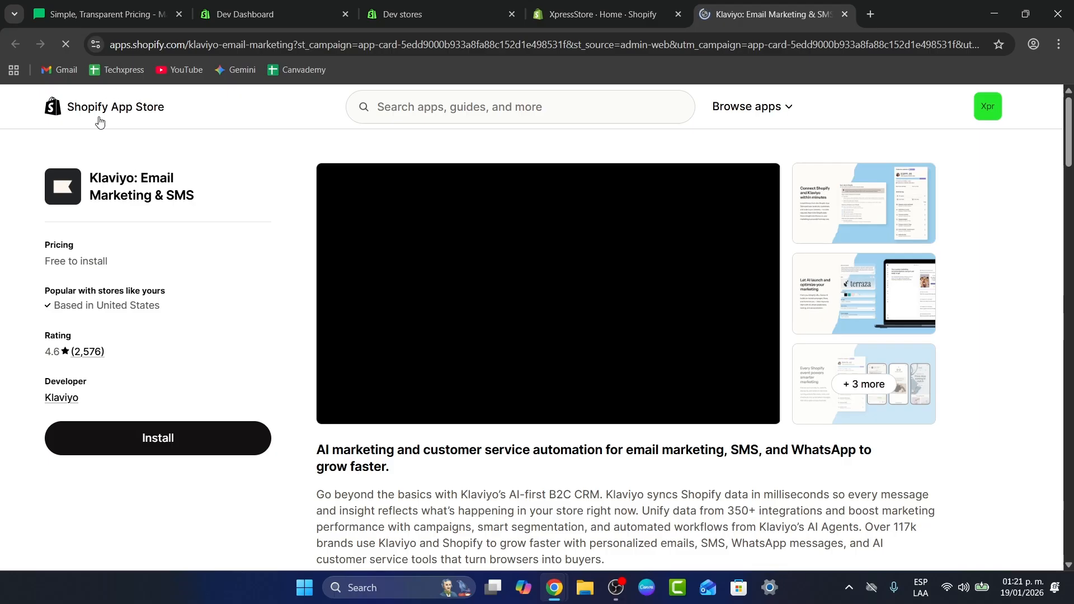
{"action": "left_click", "coordinate": [599, 14]}
{"action": "scroll", "coordinate": [483, 448], "scroll_direction": "down", "scroll_amount": 1}
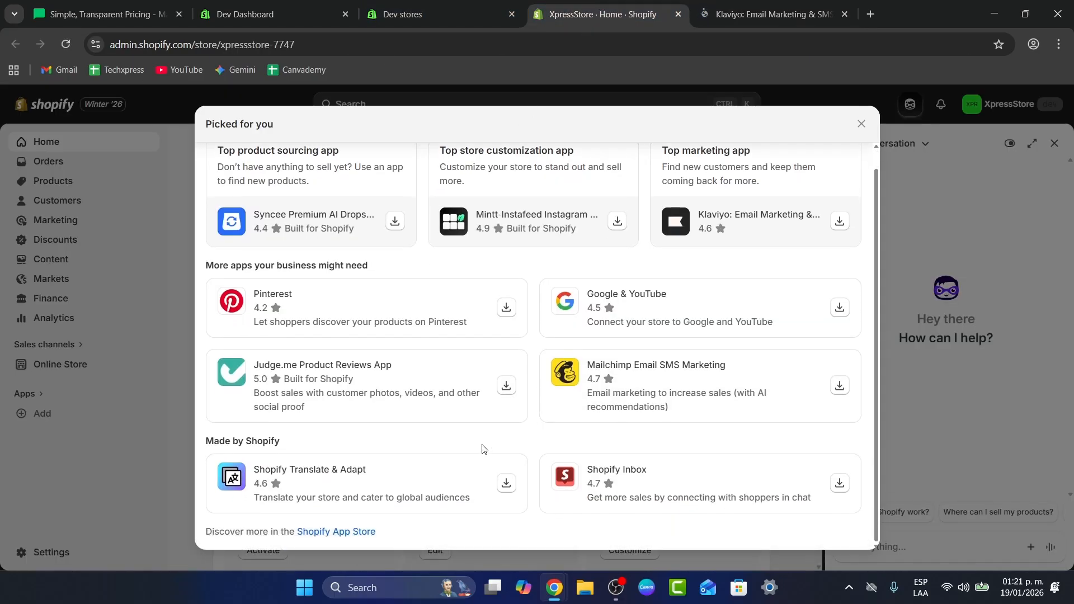
{"action": "left_click_drag", "start_coordinate": [259, 532], "coordinate": [364, 538]}
{"action": "left_click", "coordinate": [784, 6]}
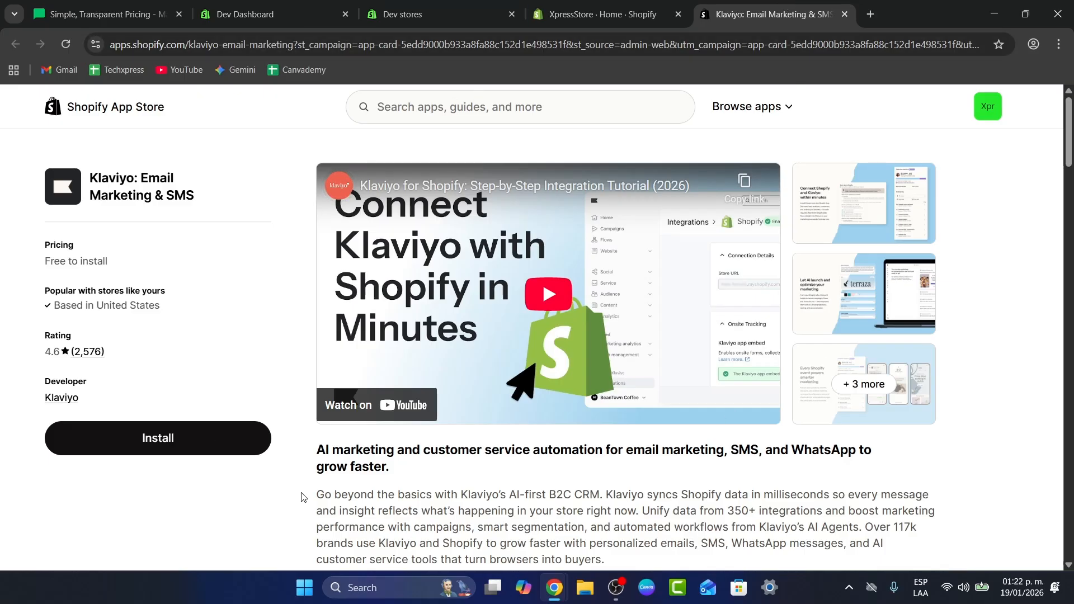
- Review the Klaviyo app's pricing, popularity, rating and developer details
{"action": "left_click", "coordinate": [486, 111]}
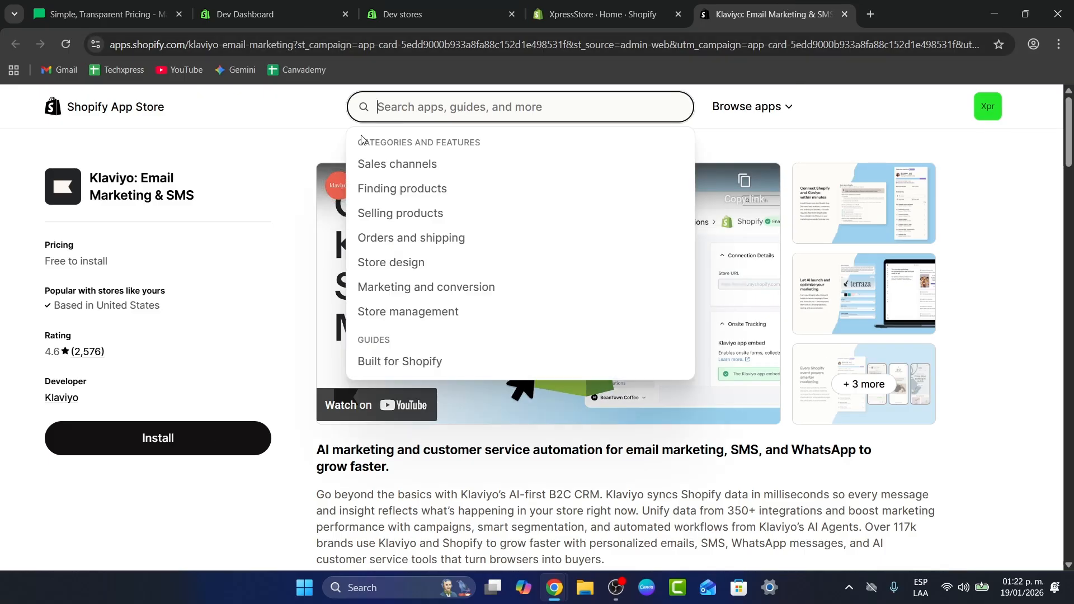
{"action": "left_click_drag", "start_coordinate": [107, 260], "coordinate": [45, 264]}
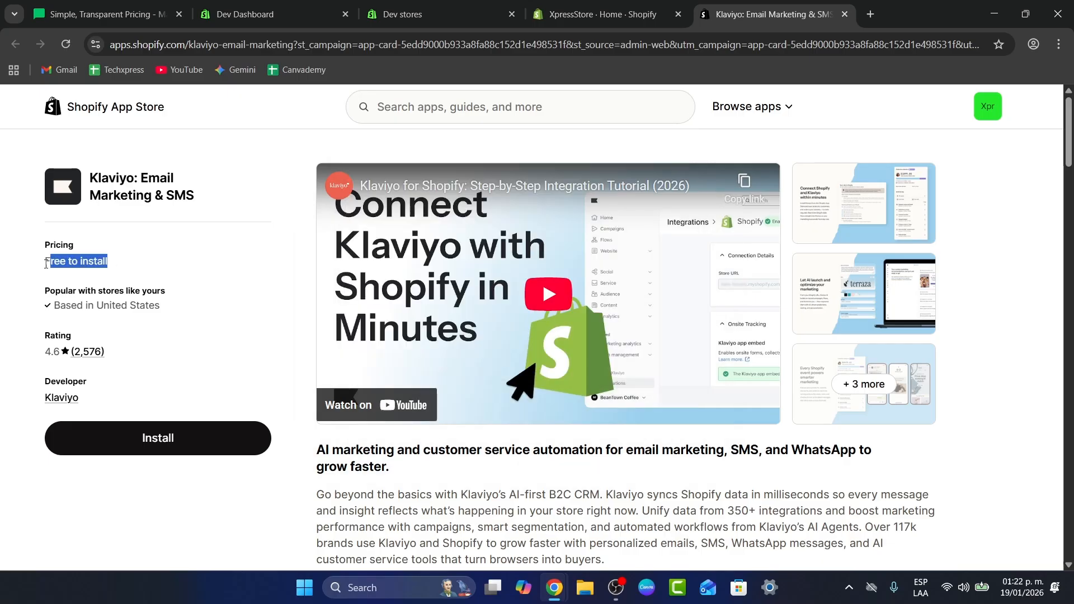
{"action": "left_click_drag", "start_coordinate": [162, 306], "coordinate": [19, 301]}
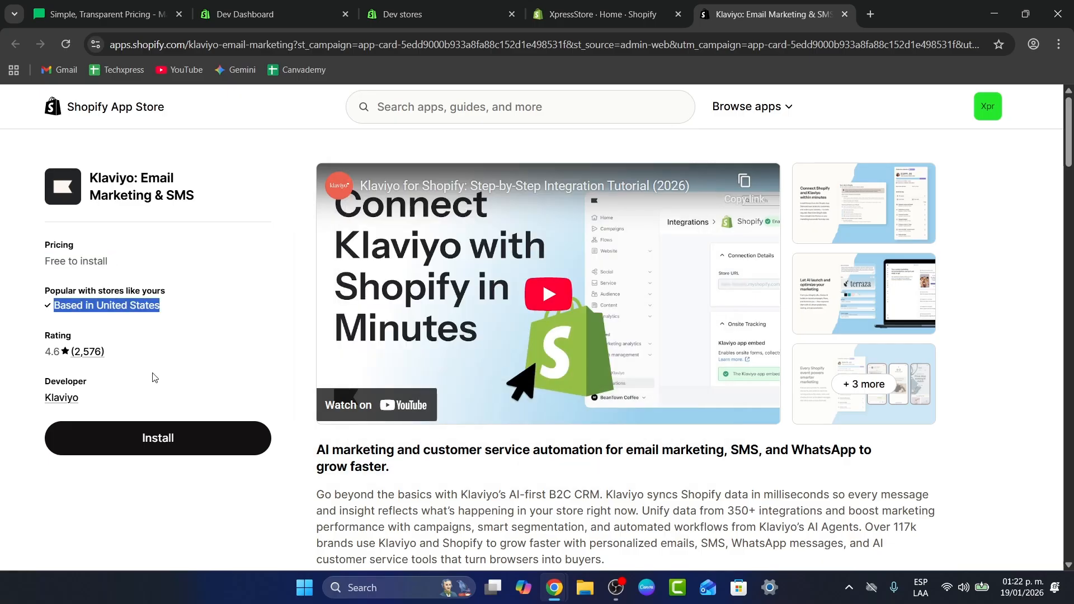
{"action": "left_click_drag", "start_coordinate": [109, 352], "coordinate": [19, 354]}
{"action": "left_click_drag", "start_coordinate": [106, 393], "coordinate": [52, 393]}
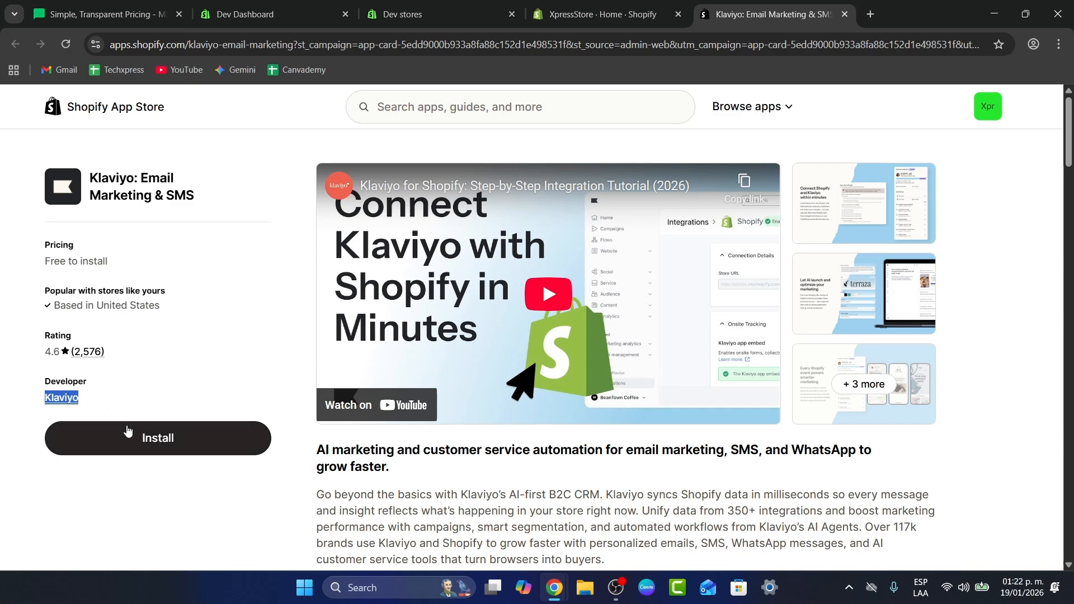
- Install the Klaviyo app on the store, approving its requested data access
{"action": "left_click", "coordinate": [148, 439]}
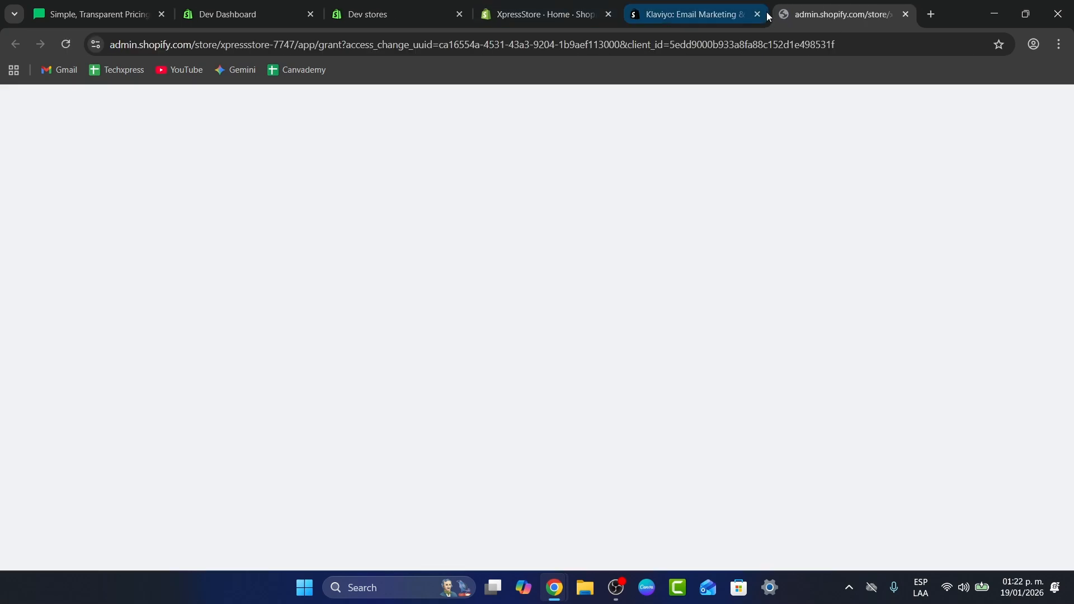
{"action": "left_click", "coordinate": [759, 16]}
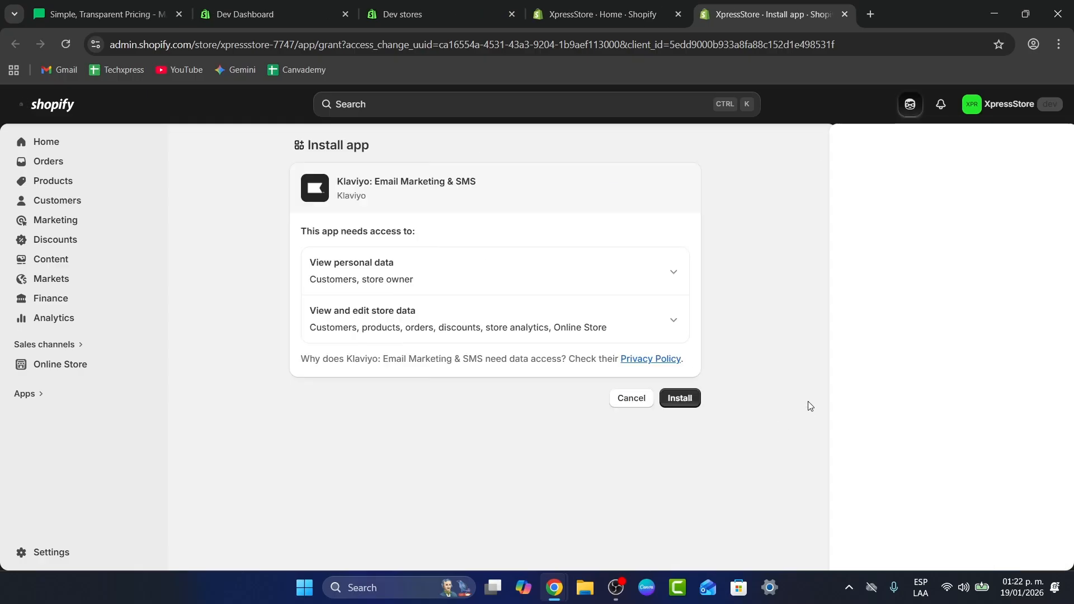
{"action": "left_click", "coordinate": [688, 402]}
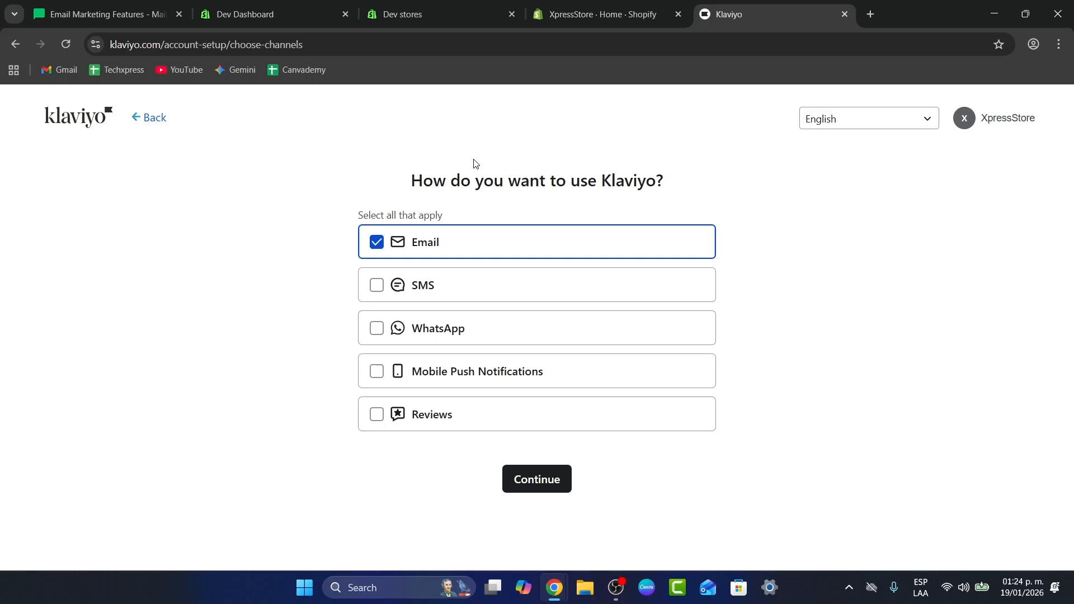
- Select Email and WhatsApp as the Klaviyo channels and continue
{"action": "left_click_drag", "start_coordinate": [483, 180], "coordinate": [648, 189]}
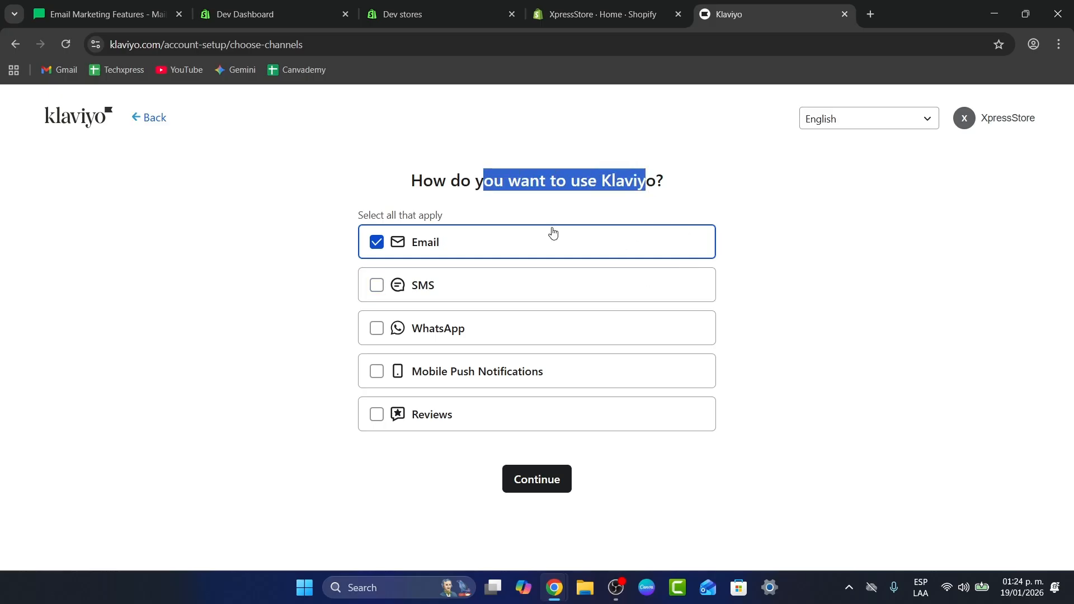
{"action": "left_click", "coordinate": [460, 339]}
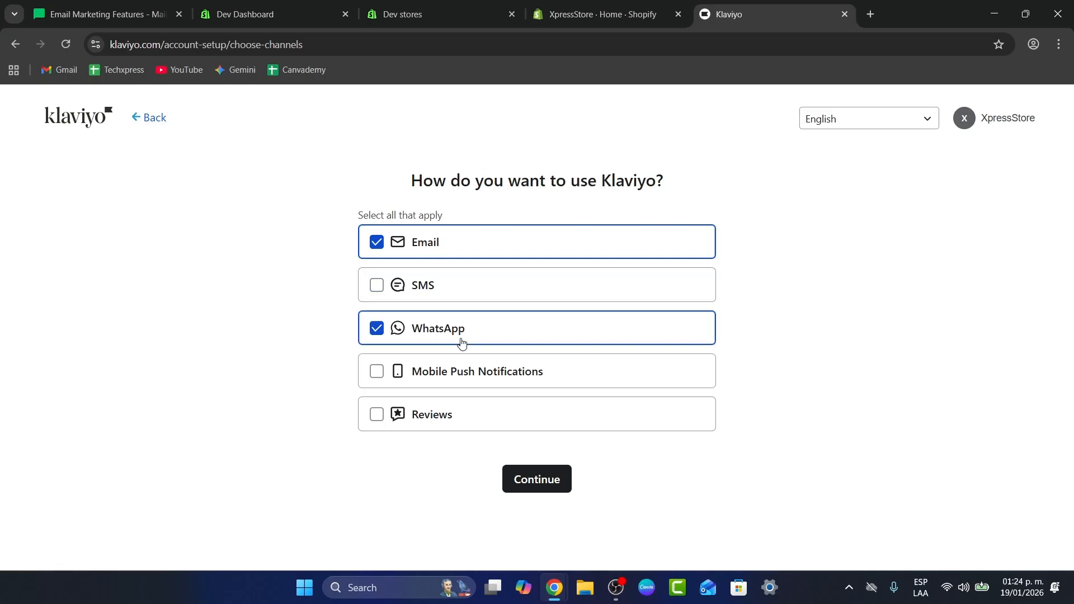
{"action": "left_click", "coordinate": [528, 475]}
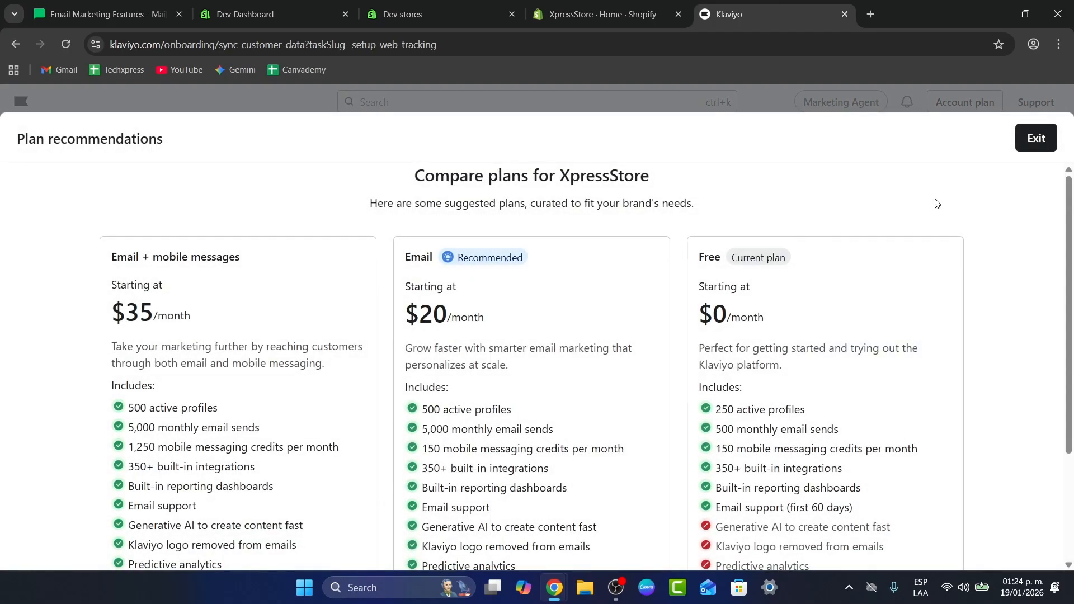
- Keep the current free plan in the Klaviyo plan recommendations
{"action": "scroll", "coordinate": [861, 330], "scroll_direction": "down", "scroll_amount": 3}
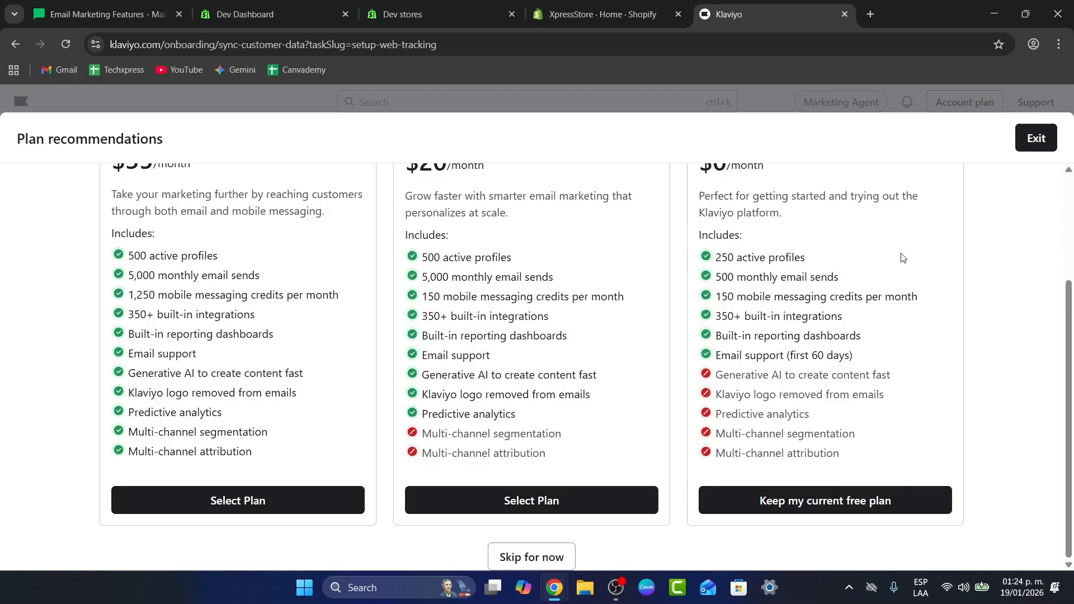
{"action": "left_click", "coordinate": [862, 513]}
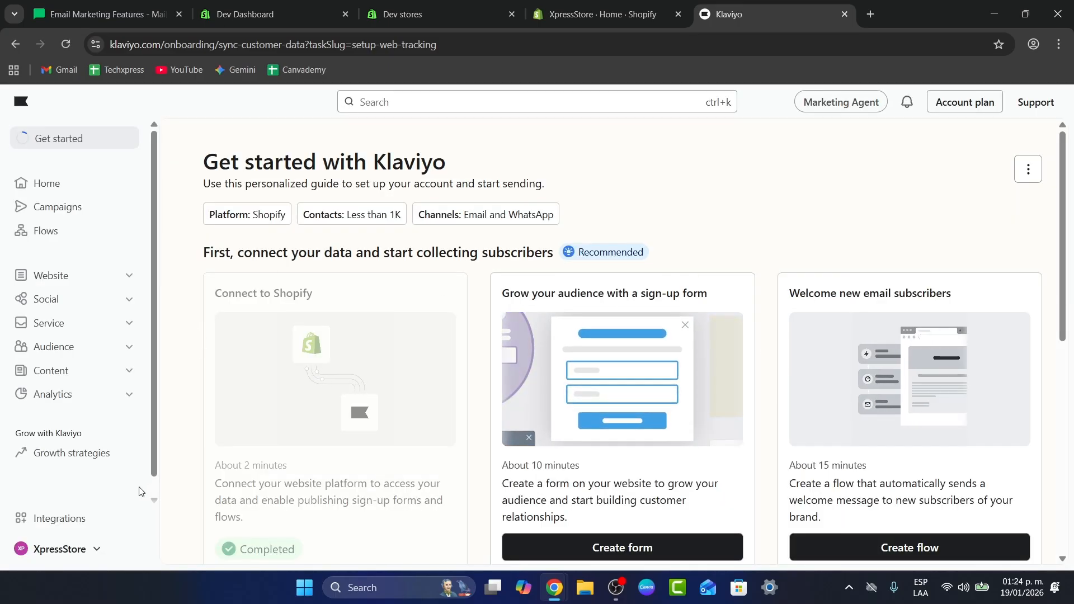
- Switch to the Tech Express recent account from the Klaviyo account menu
{"action": "left_click", "coordinate": [88, 554]}
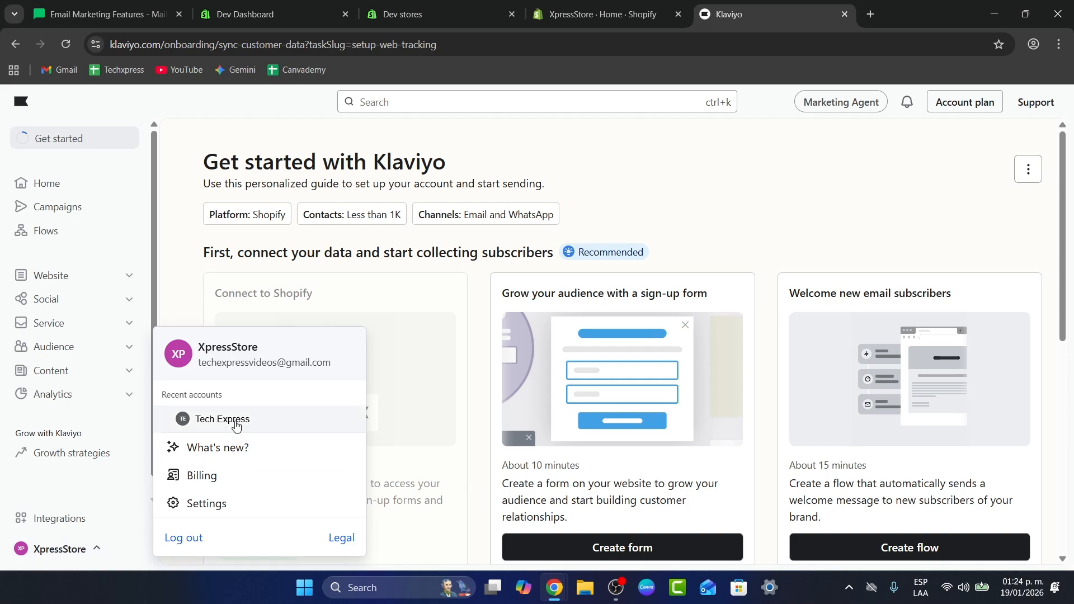
{"action": "left_click", "coordinate": [196, 429]}
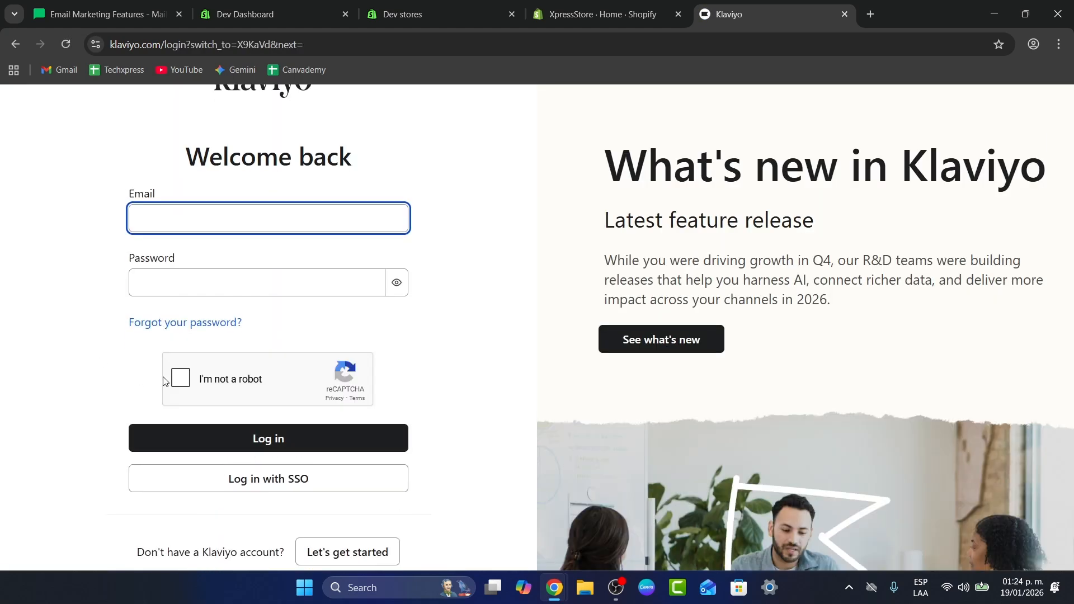
{"action": "left_click", "coordinate": [299, 450]}
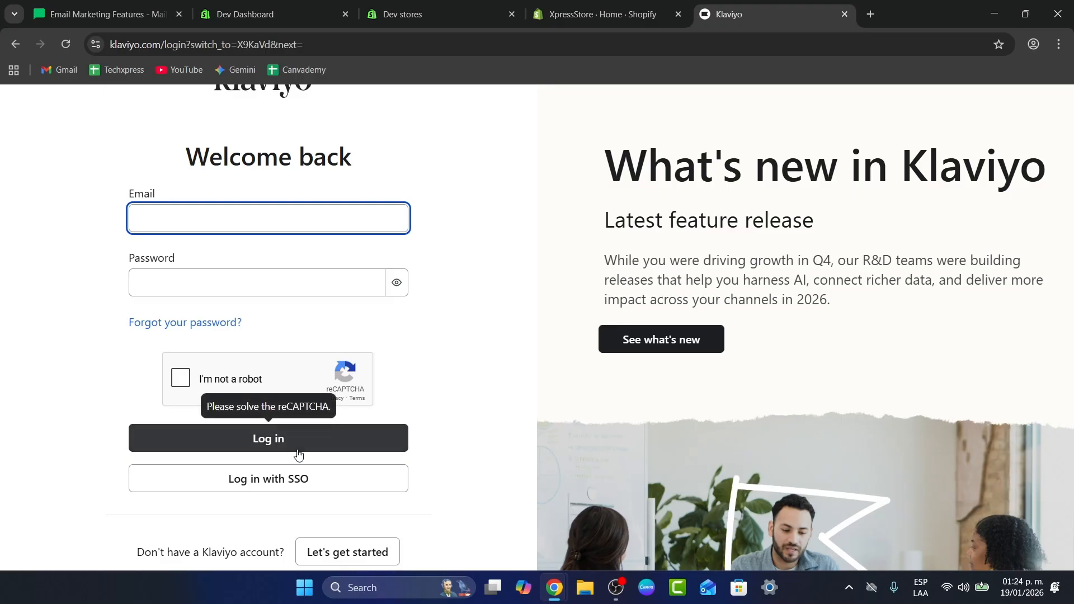
- Log in to Klaviyo with the account e-mail address and password
{"action": "left_click", "coordinate": [261, 216]}
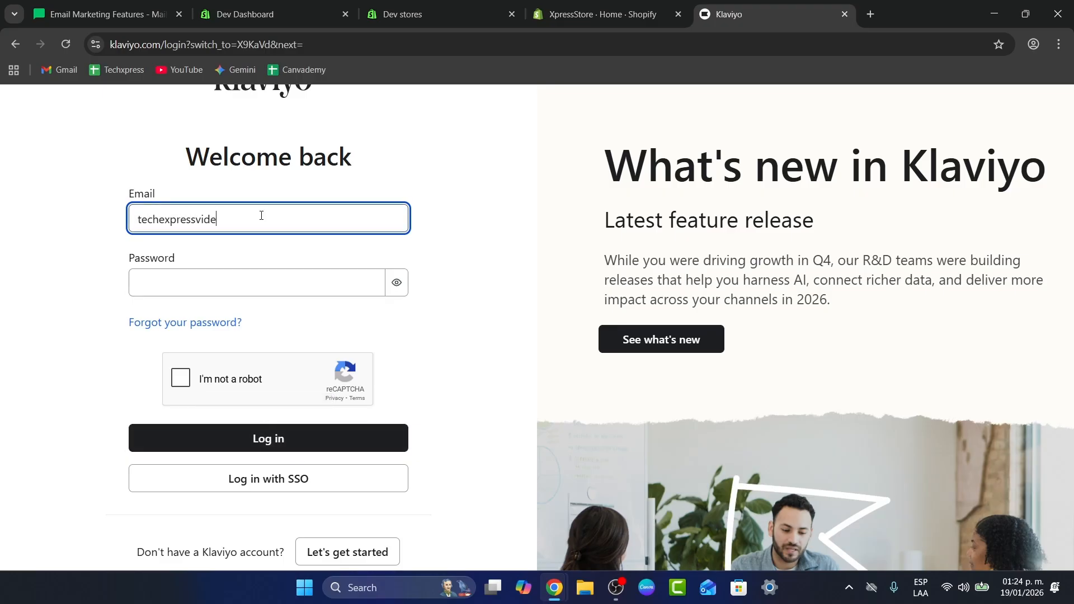
{"action": "key", "text": "Tab"}
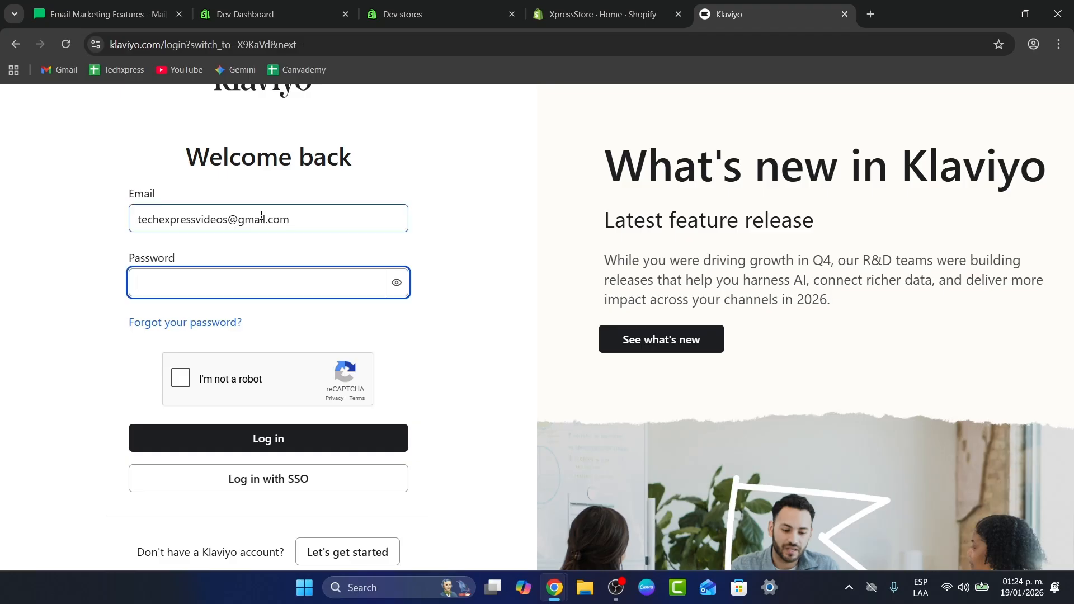
{"action": "type", "text": "••••"}
{"action": "type", "text": "••"}
{"action": "left_click", "coordinate": [270, 446]}
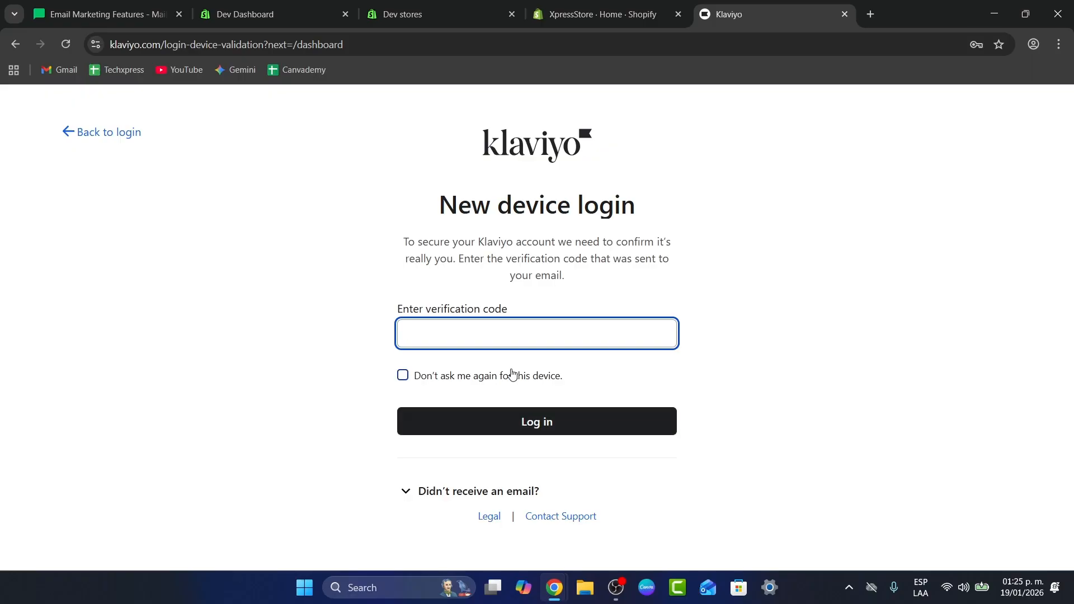
- Open a new tab, search for gm, and open the Gmail result
{"action": "left_click", "coordinate": [869, 14]}
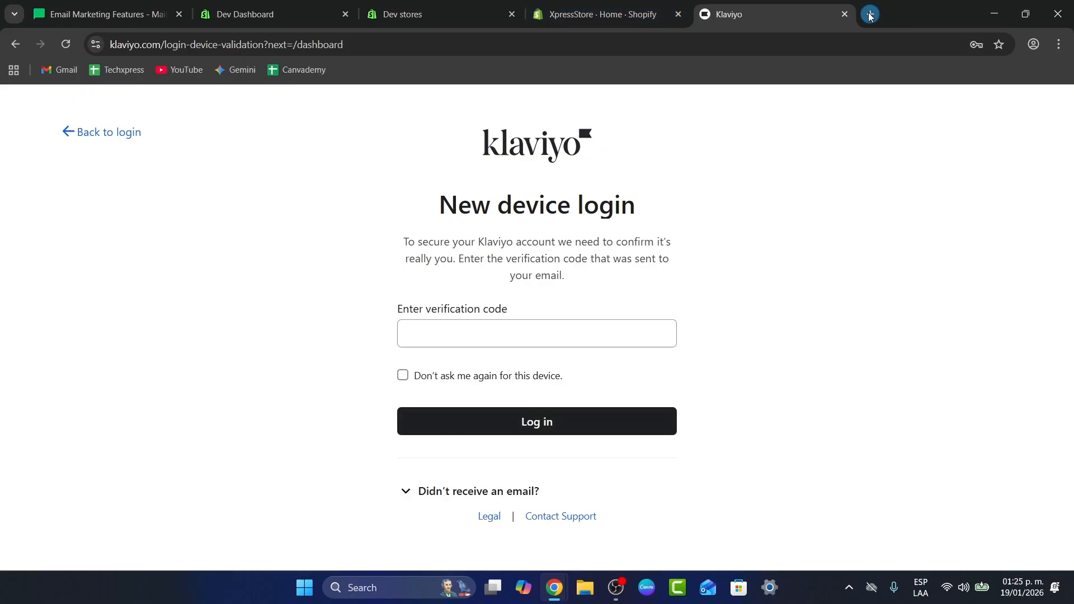
{"action": "type", "text": "gm"}
{"action": "key", "text": "Return"}
{"action": "left_click", "coordinate": [213, 253]}
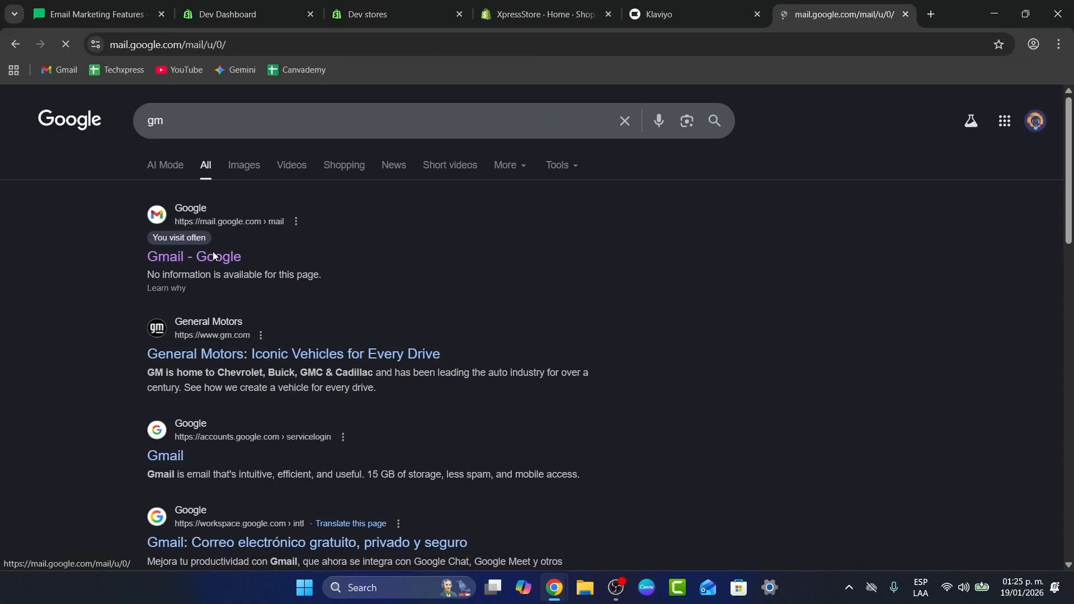
{"action": "left_click", "coordinate": [699, 13]}
{"action": "left_click", "coordinate": [543, 14]}
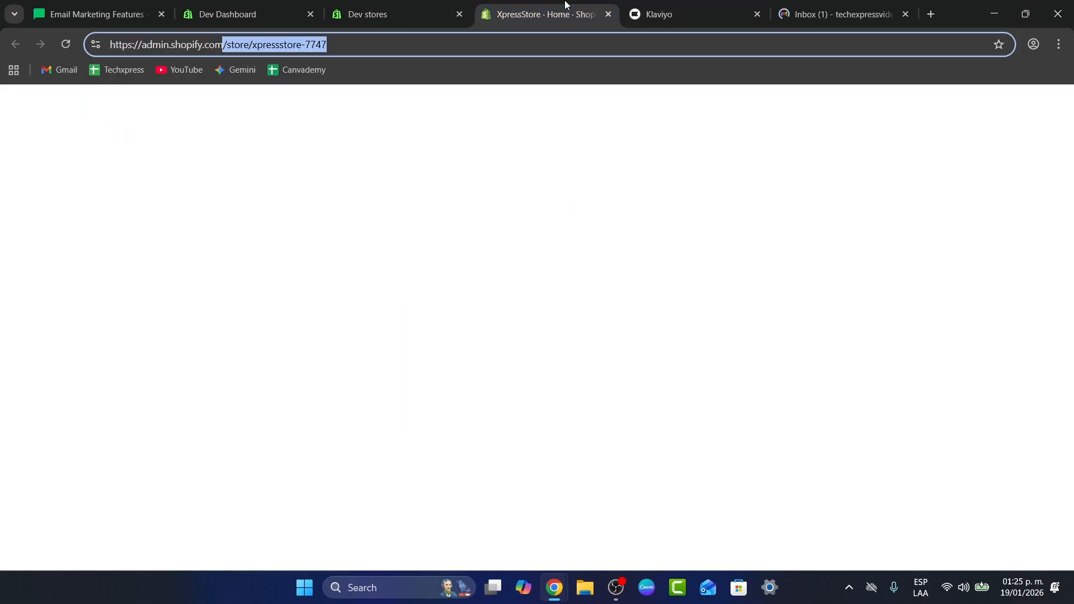
{"action": "left_click", "coordinate": [699, 14]}
- Copy the verification code from the Klaviyo new-device email in Gmail and enter it to finish the Klaviyo login
{"action": "left_click", "coordinate": [842, 14]}
{"action": "left_click", "coordinate": [288, 288]}
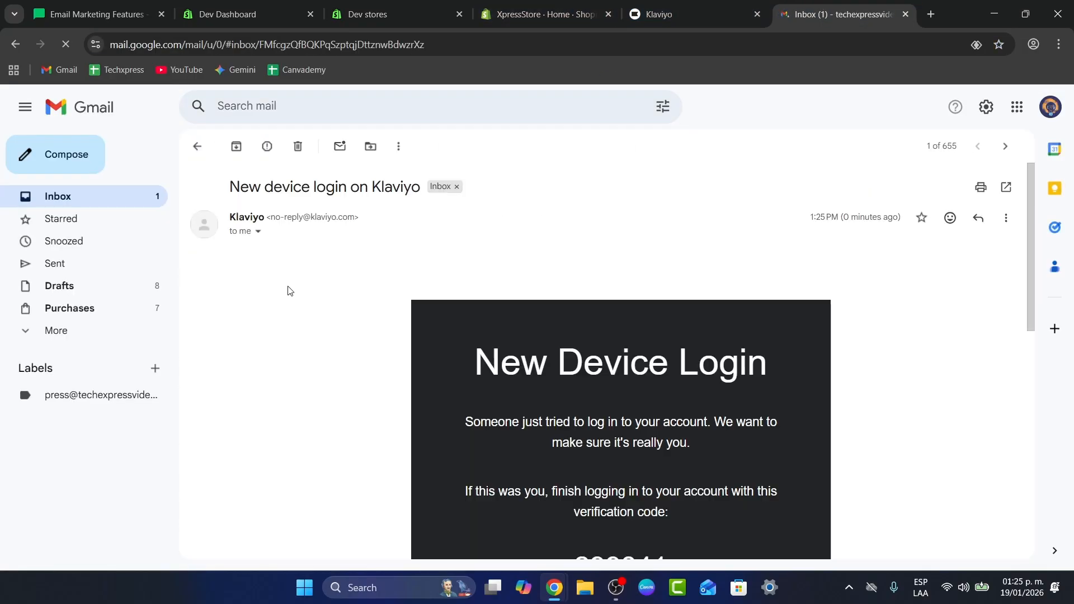
{"action": "scroll", "coordinate": [683, 472], "scroll_direction": "down", "scroll_amount": 3}
{"action": "double_click", "coordinate": [621, 457]}
{"action": "key", "text": "ctrl+c"}
{"action": "left_click", "coordinate": [699, 14]}
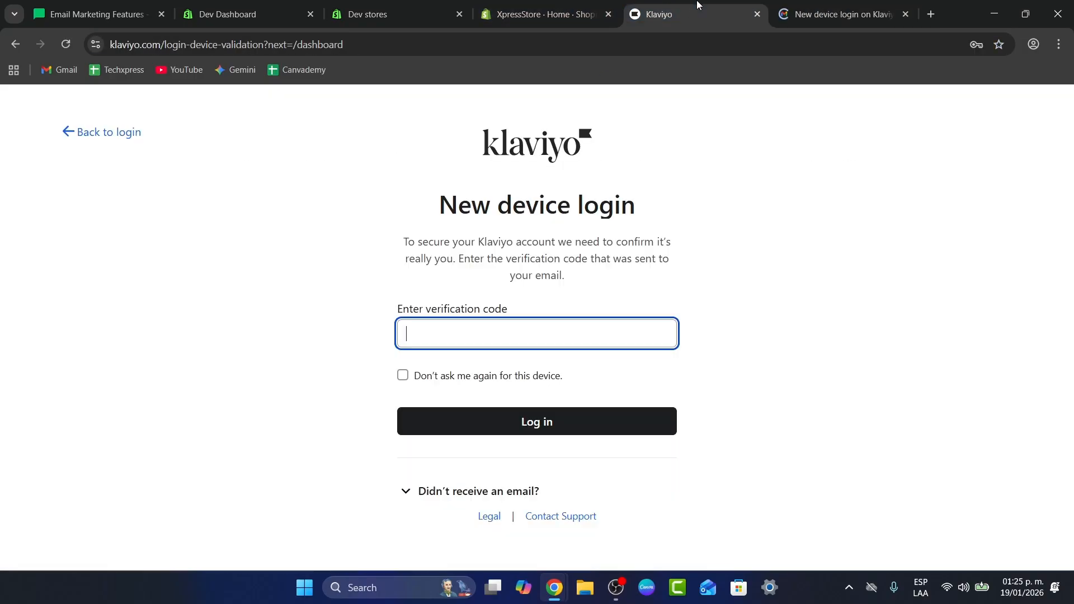
{"action": "key", "text": "ctrl+v"}
{"action": "left_click", "coordinate": [553, 425]}
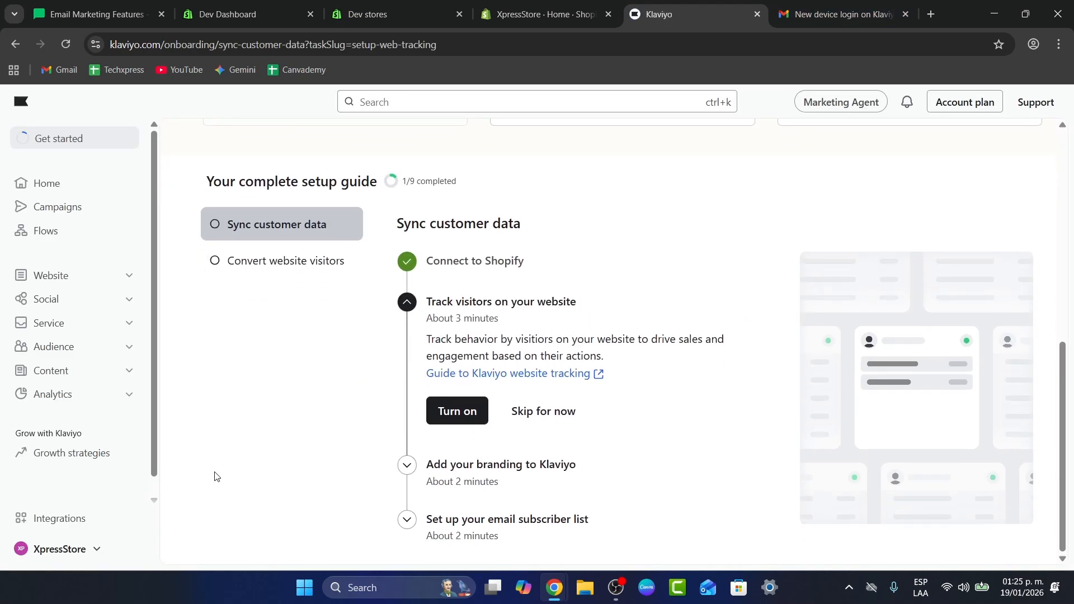
- Open the account settings and review the personal and organization details
{"action": "left_click", "coordinate": [81, 550]}
{"action": "left_click", "coordinate": [236, 505]}
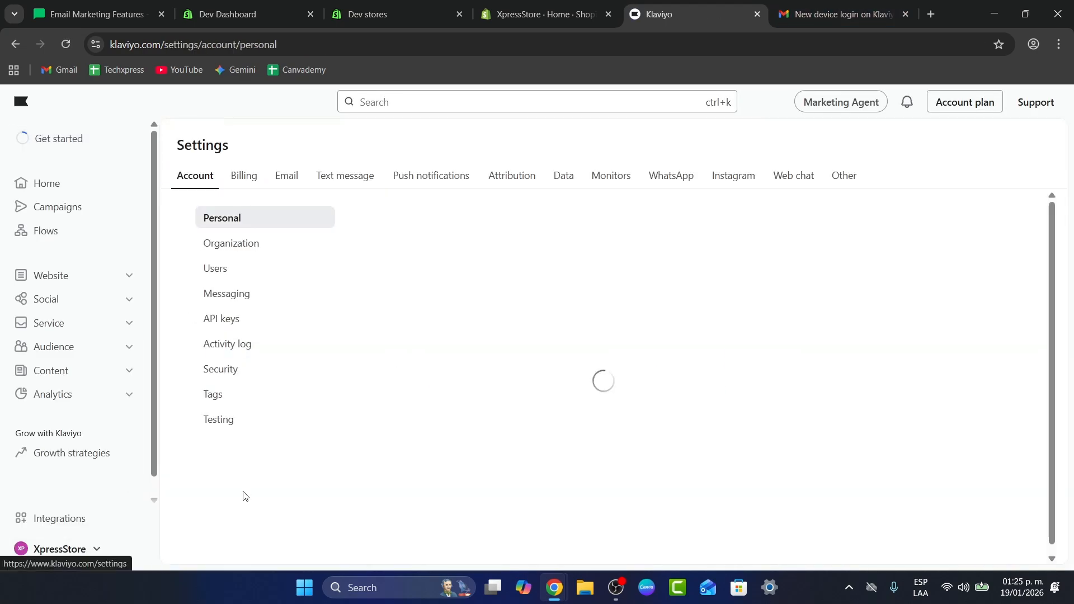
{"action": "scroll", "coordinate": [529, 363], "scroll_direction": "down", "scroll_amount": 2}
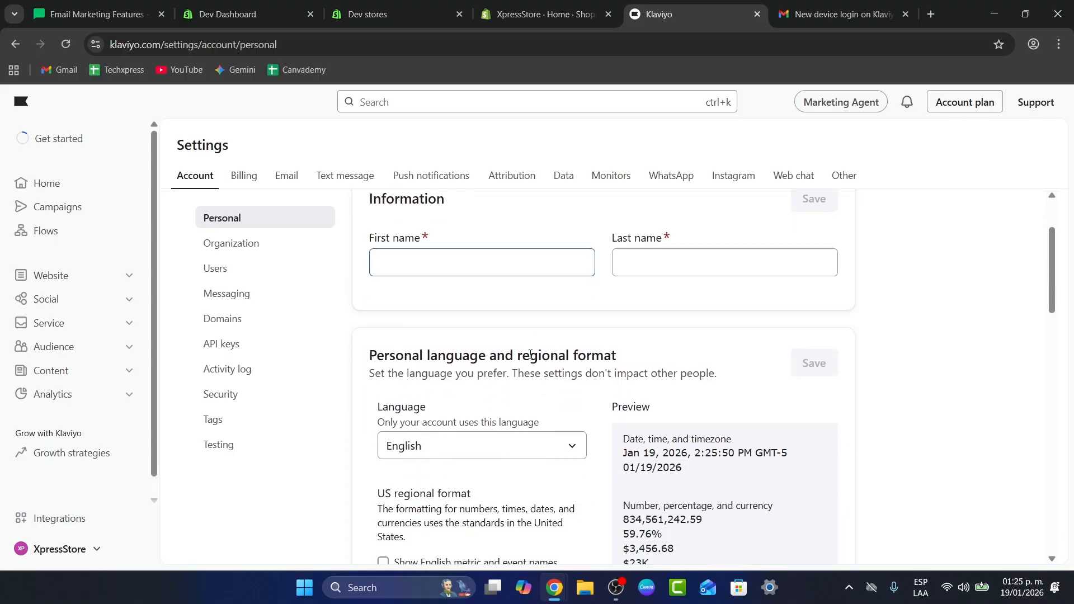
{"action": "scroll", "coordinate": [530, 354], "scroll_direction": "down", "scroll_amount": 1}
{"action": "left_click", "coordinate": [498, 230]}
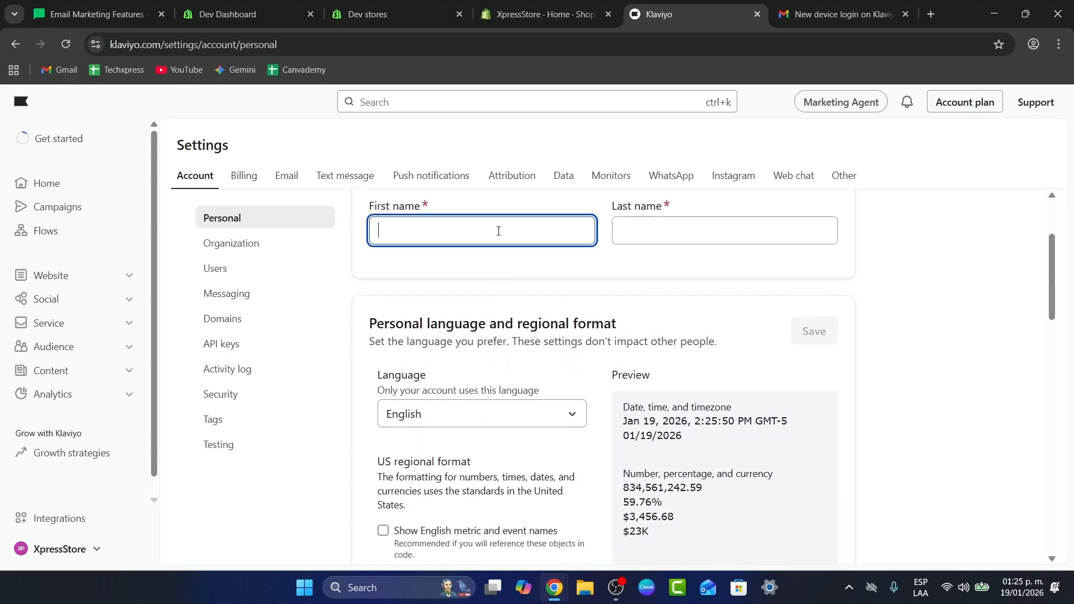
{"action": "left_click", "coordinate": [226, 238]}
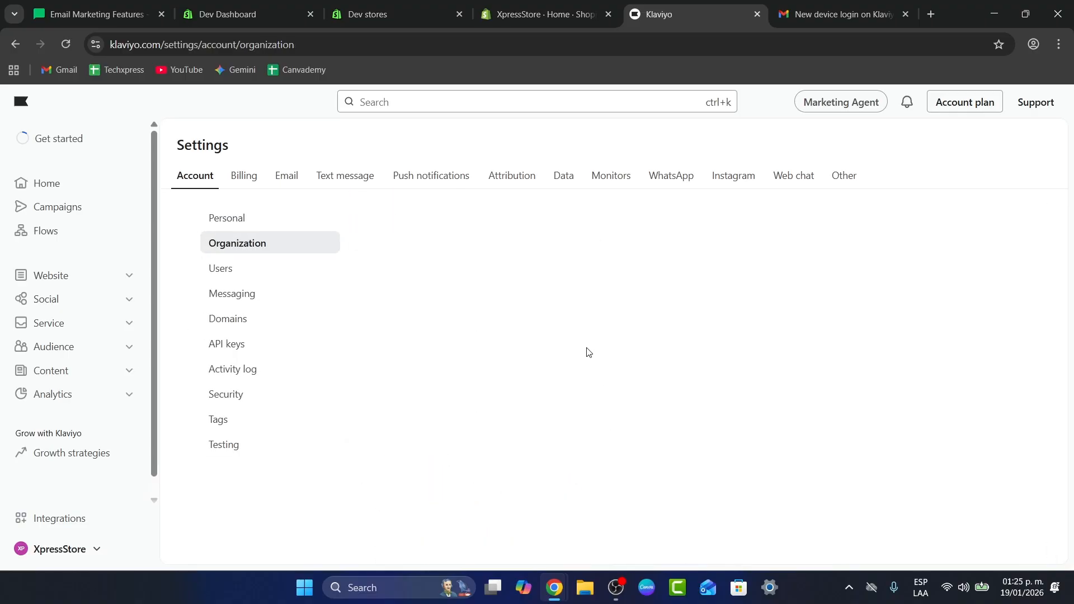
{"action": "scroll", "coordinate": [554, 308], "scroll_direction": "down", "scroll_amount": 1}
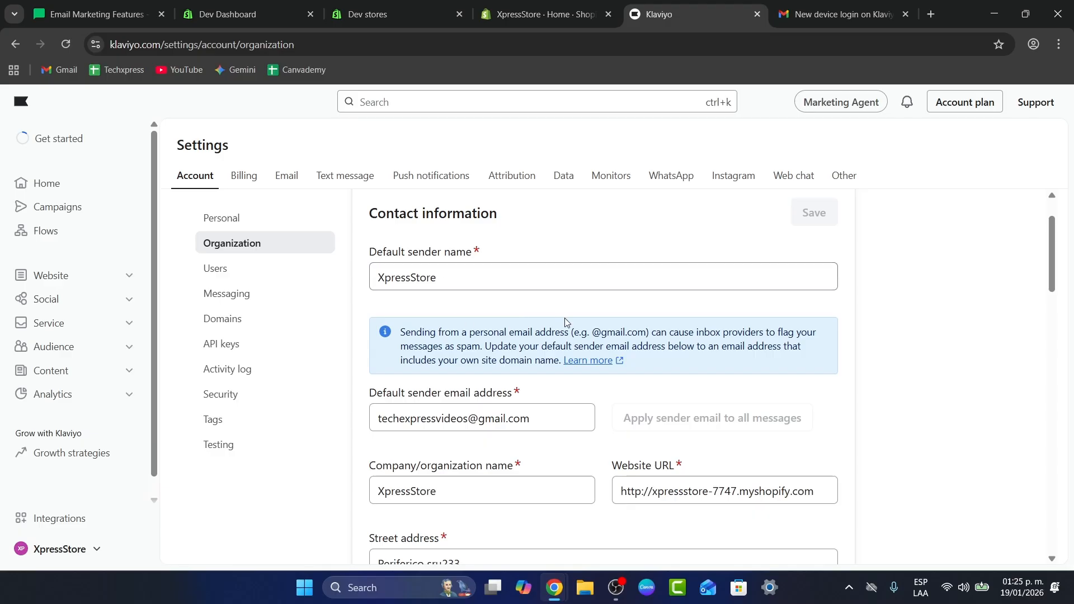
{"action": "scroll", "coordinate": [565, 322], "scroll_direction": "down", "scroll_amount": 8}
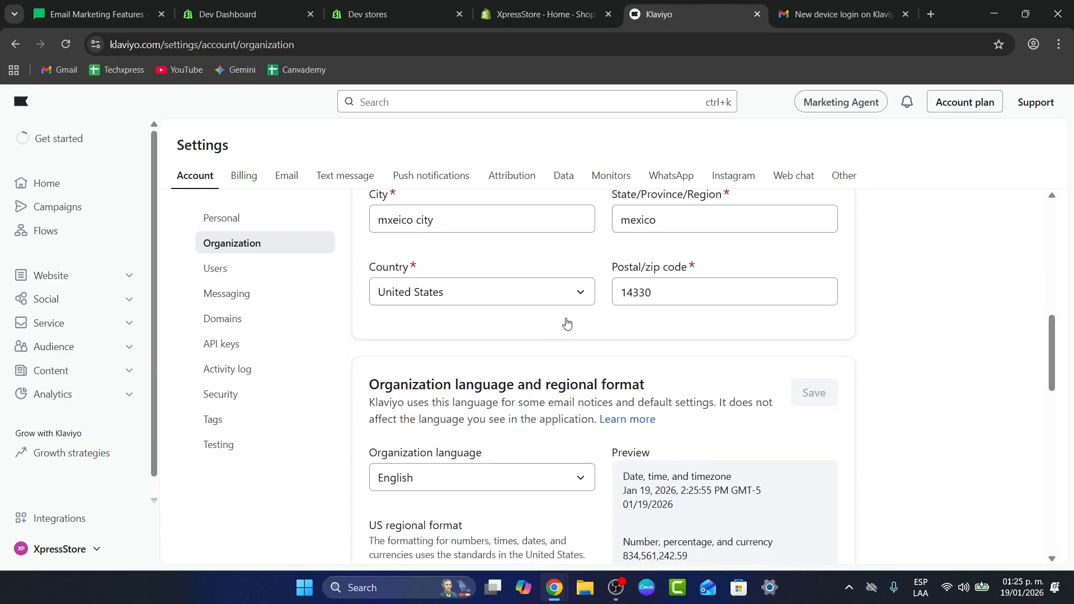
{"action": "scroll", "coordinate": [570, 346], "scroll_direction": "down", "scroll_amount": 1}
{"action": "scroll", "coordinate": [669, 290], "scroll_direction": "up", "scroll_amount": 4}
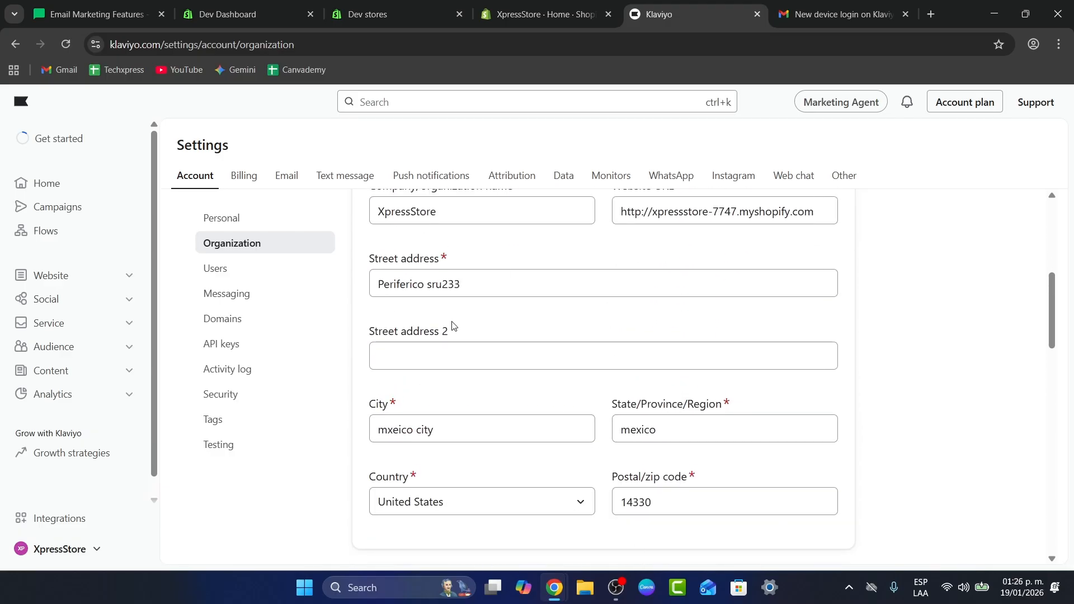
{"action": "scroll", "coordinate": [685, 429], "scroll_direction": "down", "scroll_amount": 8}
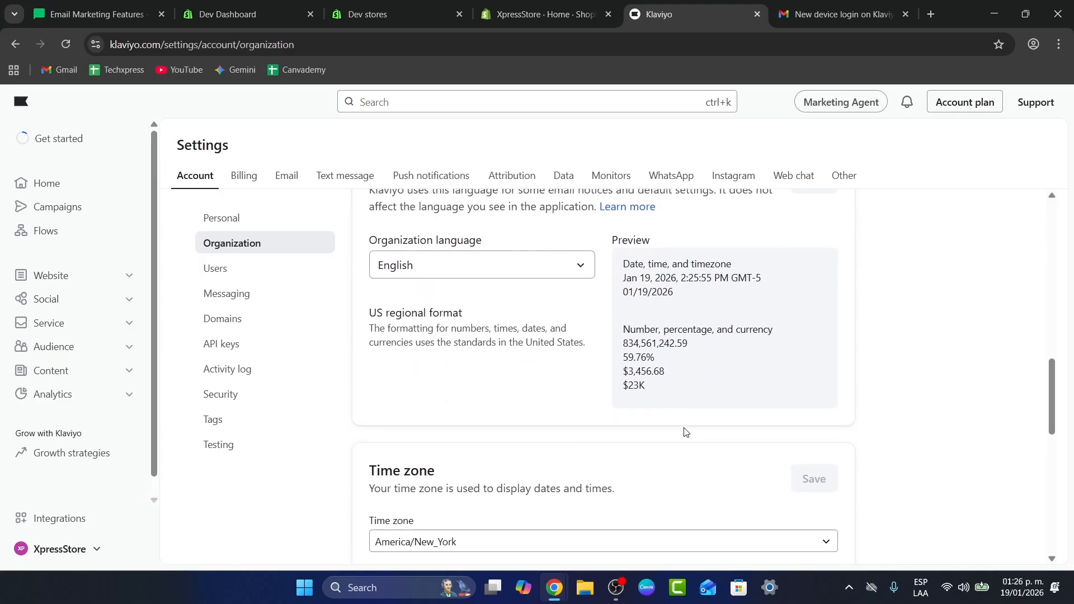
{"action": "scroll", "coordinate": [685, 431], "scroll_direction": "down", "scroll_amount": 10}
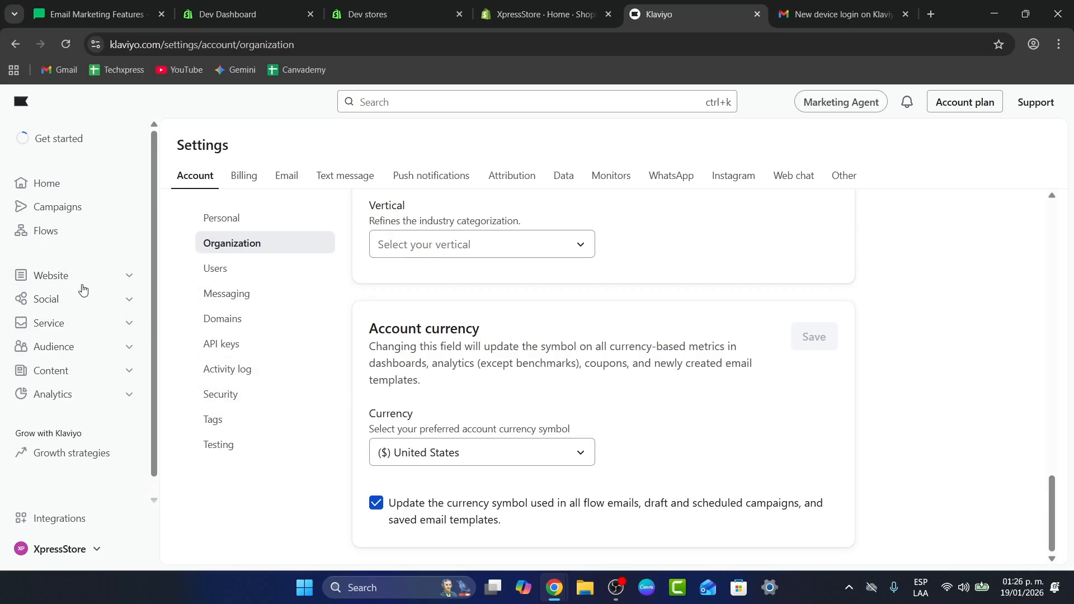
- Start building your own campaign named Trial 1 as a single-channel campaign
{"action": "left_click", "coordinate": [53, 210]}
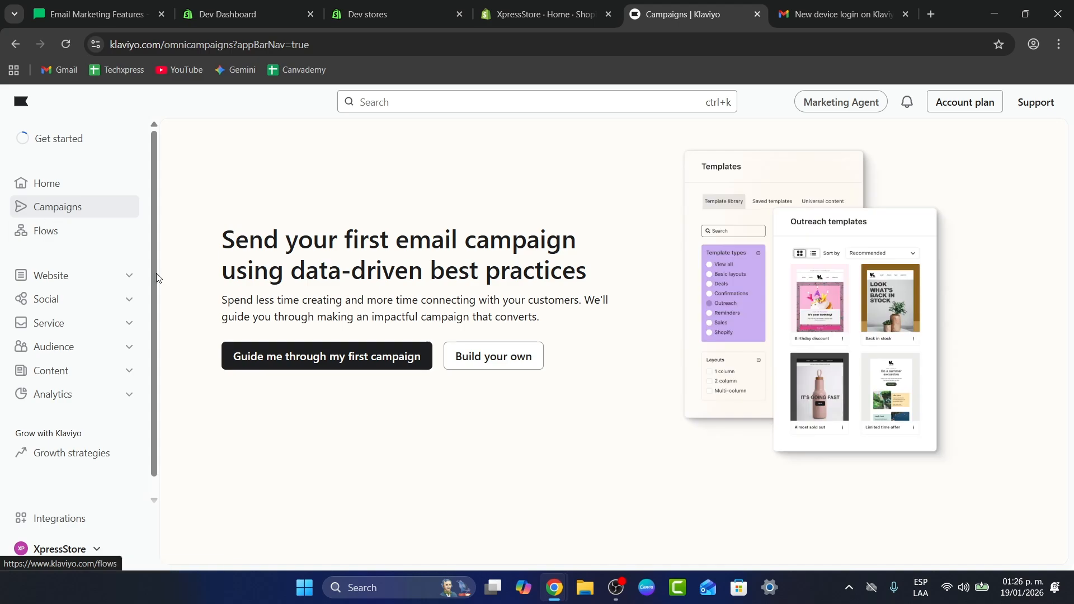
{"action": "left_click", "coordinate": [464, 368]}
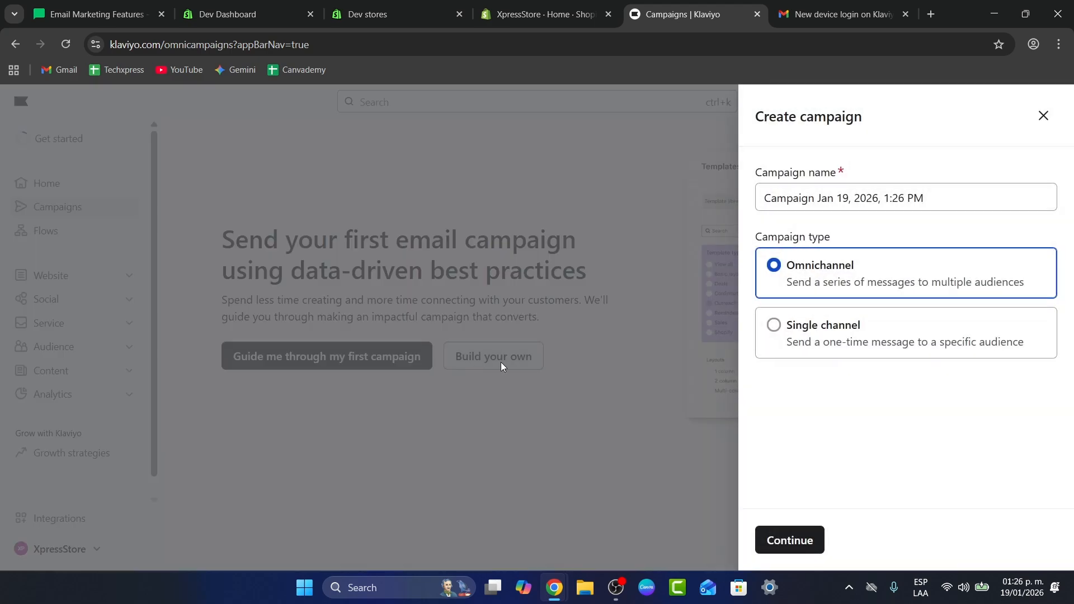
{"action": "triple_click", "coordinate": [823, 198]}
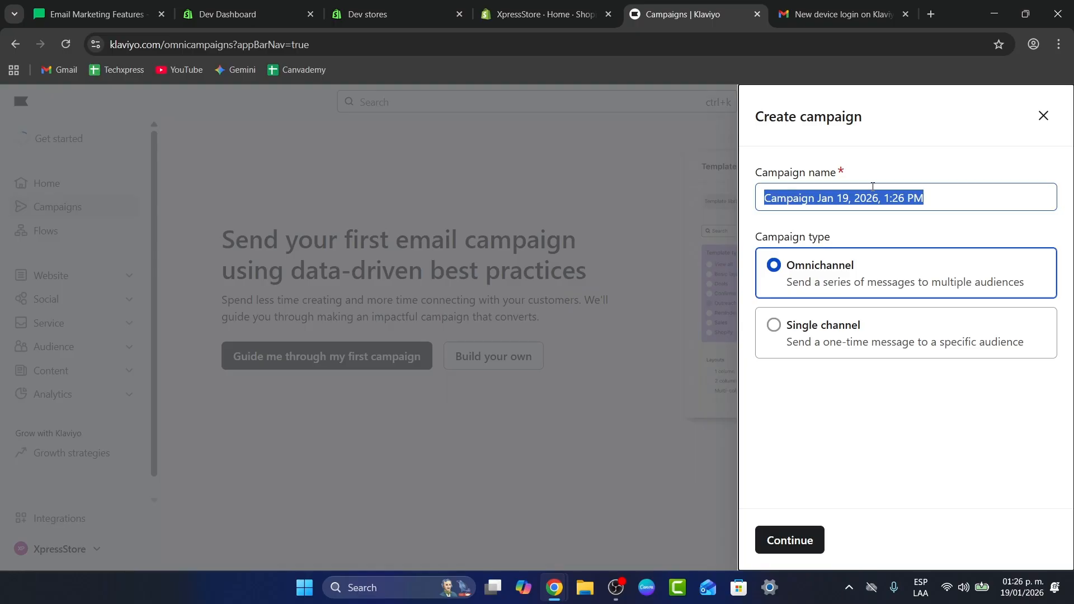
{"action": "type", "text": "Tr"}
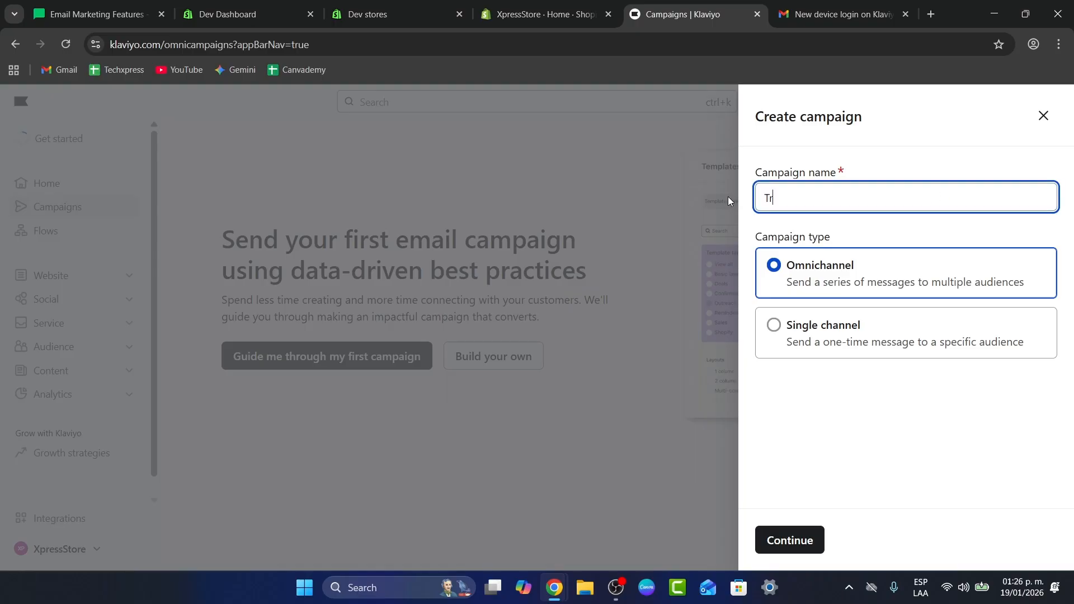
{"action": "type", "text": "ial 1"}
{"action": "left_click", "coordinate": [846, 326]}
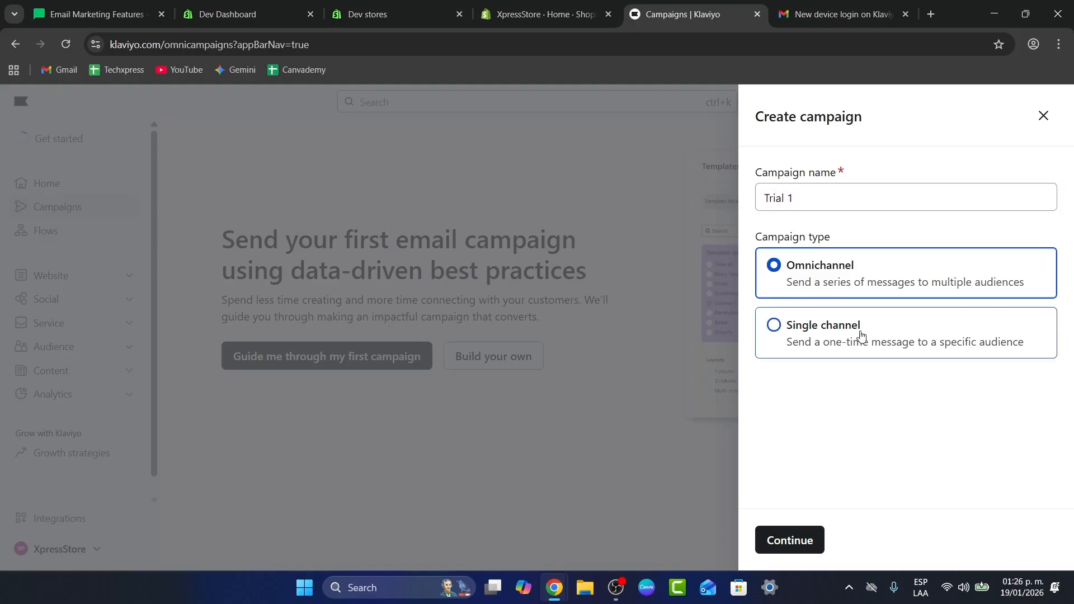
- Keep the Email type, create a new tag email for the campaign, and continue
{"action": "scroll", "coordinate": [862, 396], "scroll_direction": "down", "scroll_amount": 3}
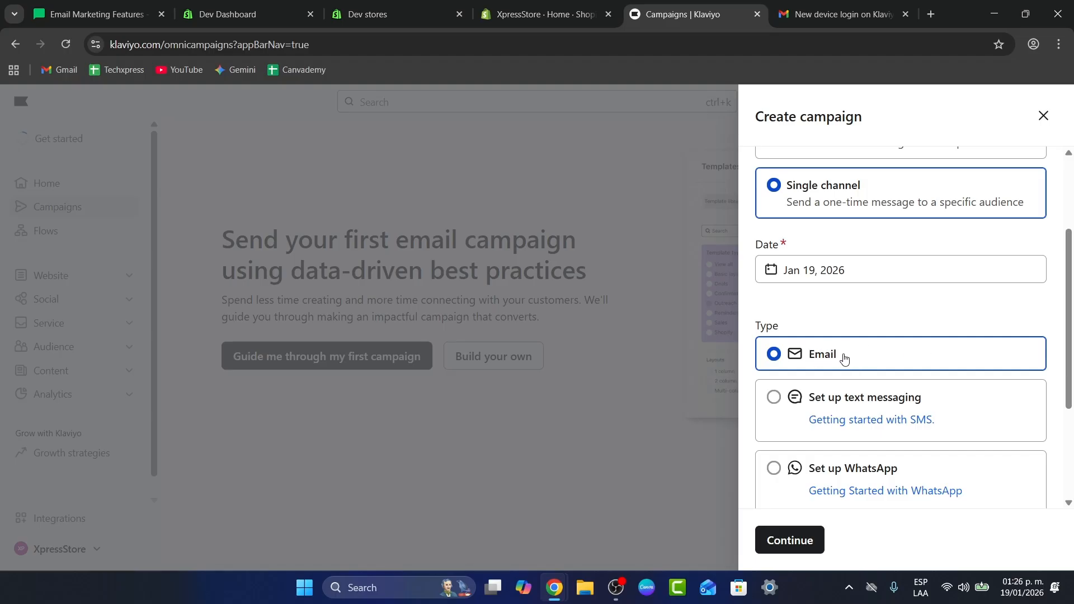
{"action": "scroll", "coordinate": [845, 358], "scroll_direction": "down", "scroll_amount": 3}
{"action": "left_click", "coordinate": [822, 461]}
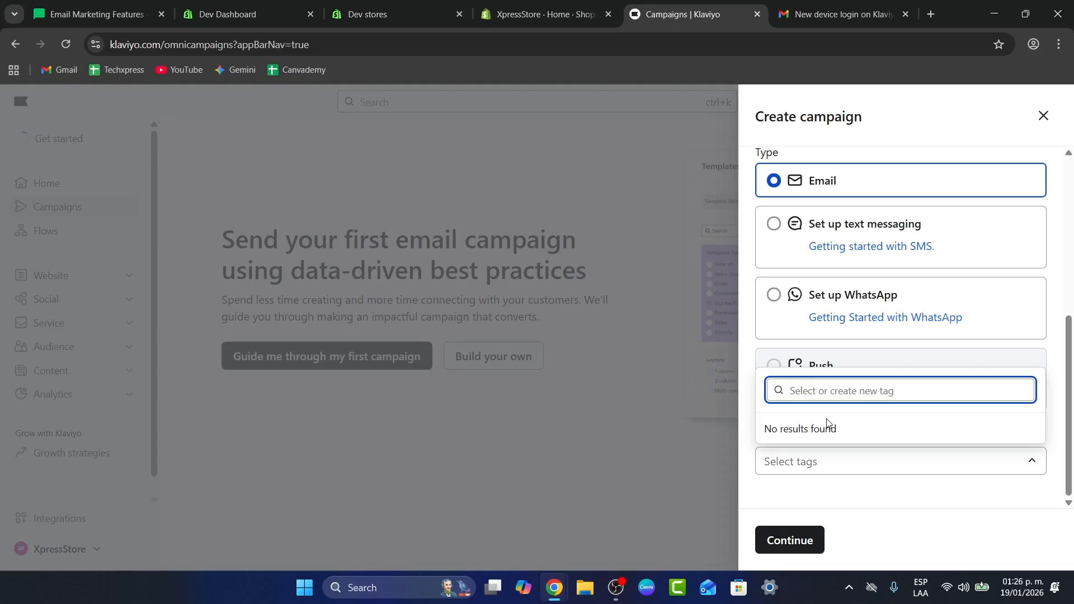
{"action": "type", "text": "email"}
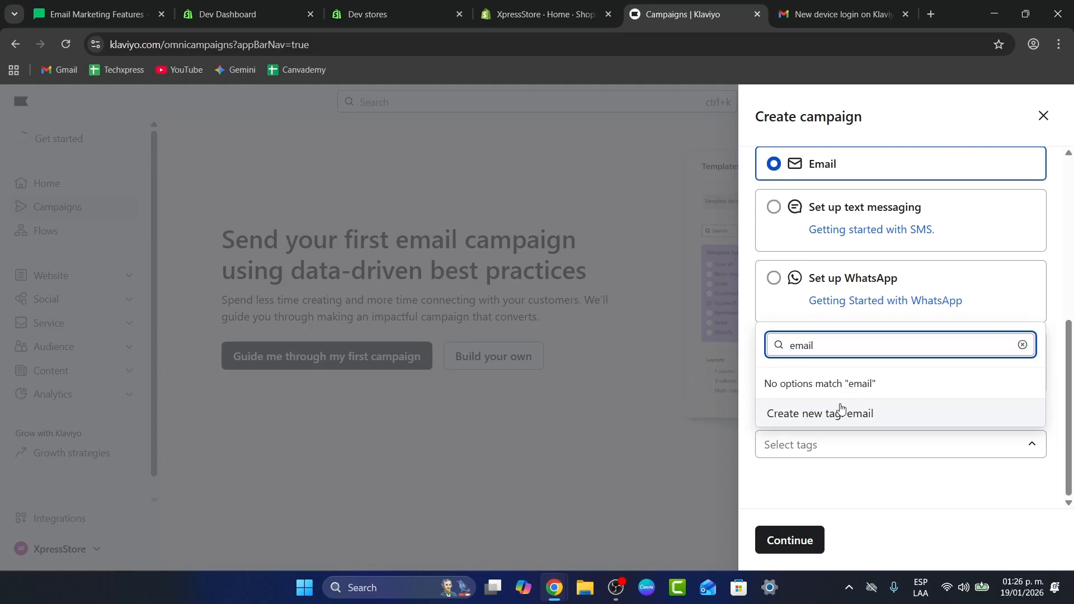
{"action": "left_click", "coordinate": [841, 417]}
{"action": "left_click", "coordinate": [789, 539]}
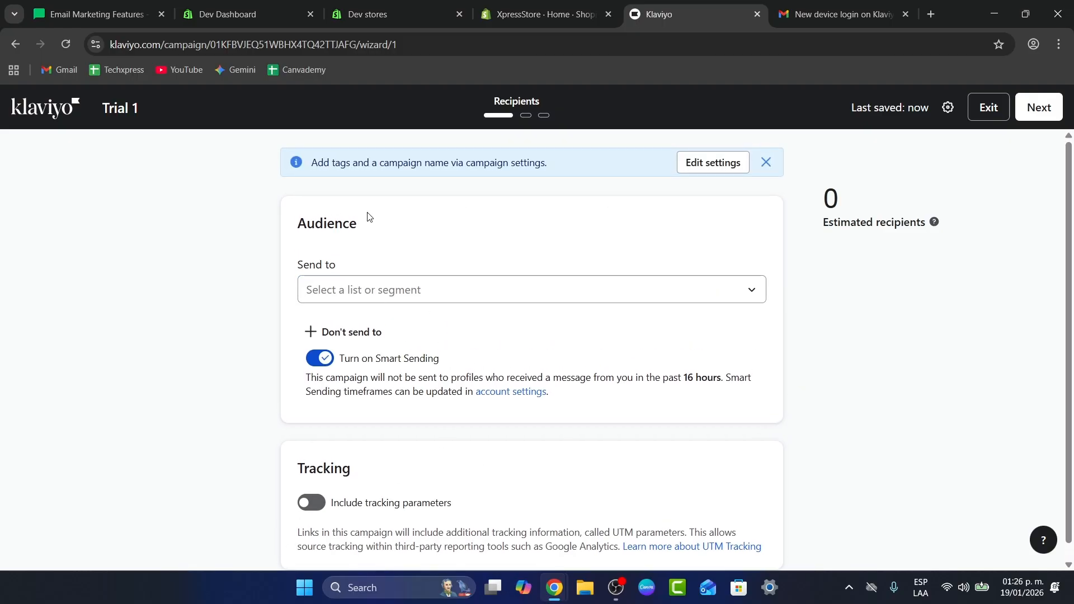
- Close the settings banner and select Email List as the campaign's audience
{"action": "left_click", "coordinate": [766, 162]}
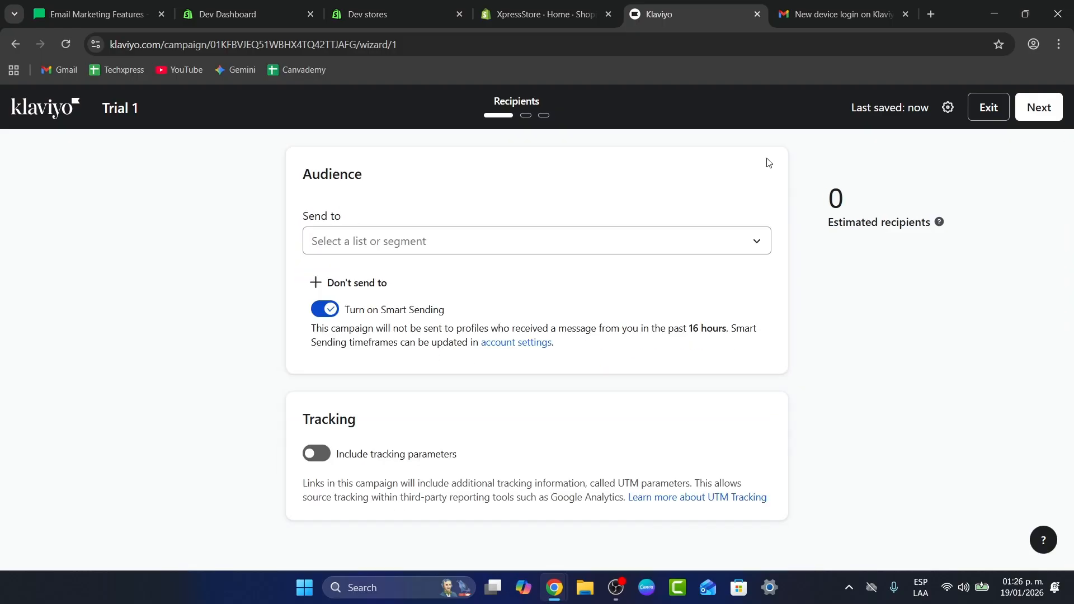
{"action": "left_click", "coordinate": [423, 245]}
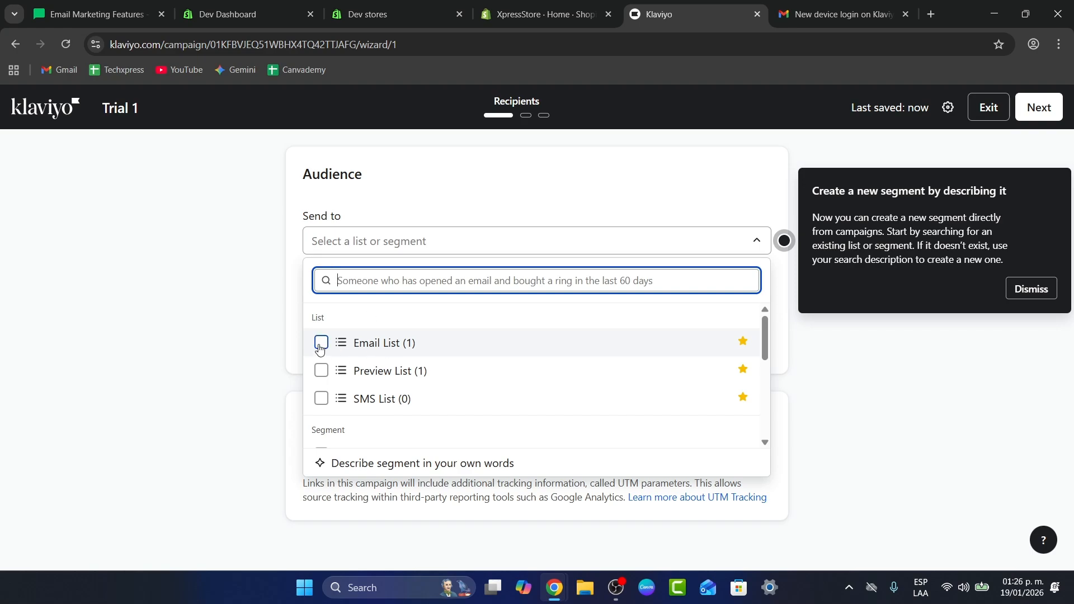
{"action": "scroll", "coordinate": [462, 378], "scroll_direction": "down", "scroll_amount": 5}
{"action": "scroll", "coordinate": [463, 378], "scroll_direction": "up", "scroll_amount": 5}
{"action": "left_click", "coordinate": [322, 343]}
{"action": "left_click", "coordinate": [493, 238]}
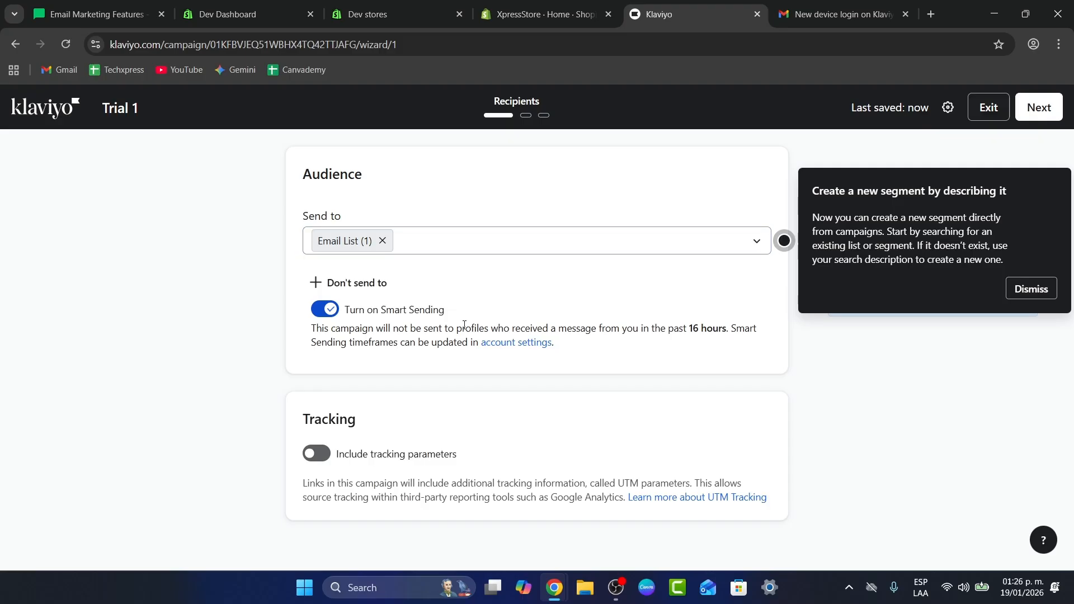
- Dismiss the segment tip and turn on tracking parameters for the campaign
{"action": "left_click_drag", "start_coordinate": [356, 310], "coordinate": [466, 309]}
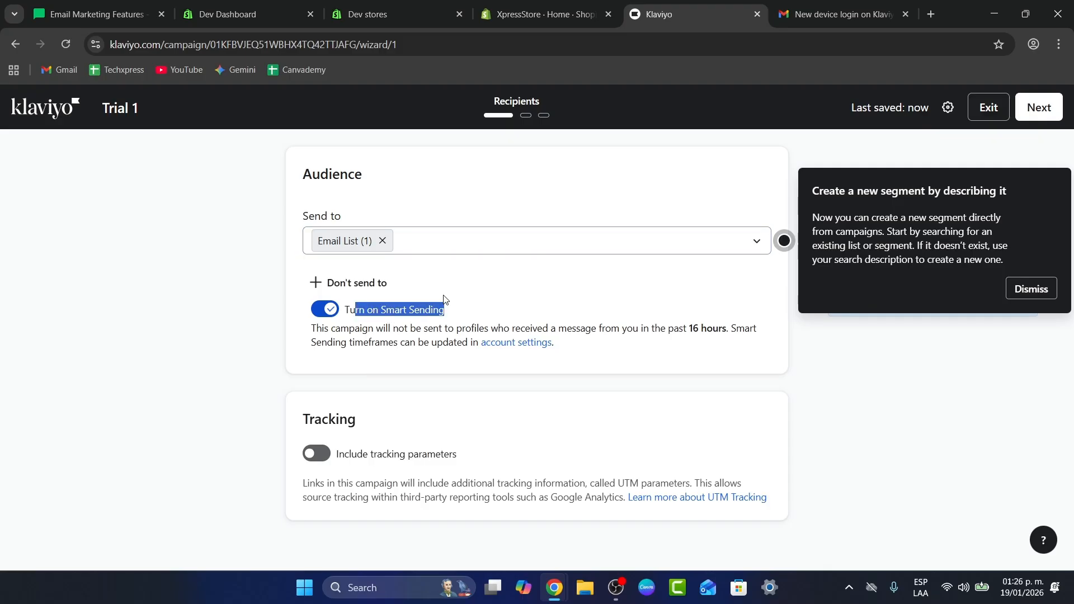
{"action": "left_click_drag", "start_coordinate": [442, 307], "coordinate": [448, 309]}
{"action": "left_click", "coordinate": [1035, 290]}
{"action": "left_click", "coordinate": [316, 454]}
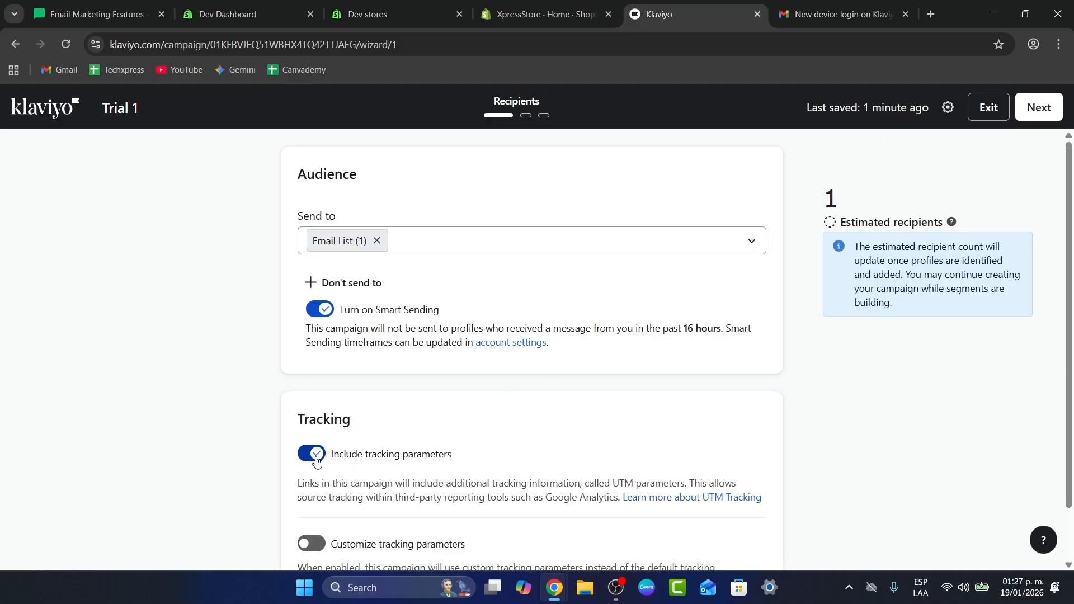
{"action": "scroll", "coordinate": [366, 450], "scroll_direction": "down", "scroll_amount": 1}
{"action": "left_click", "coordinate": [309, 485]}
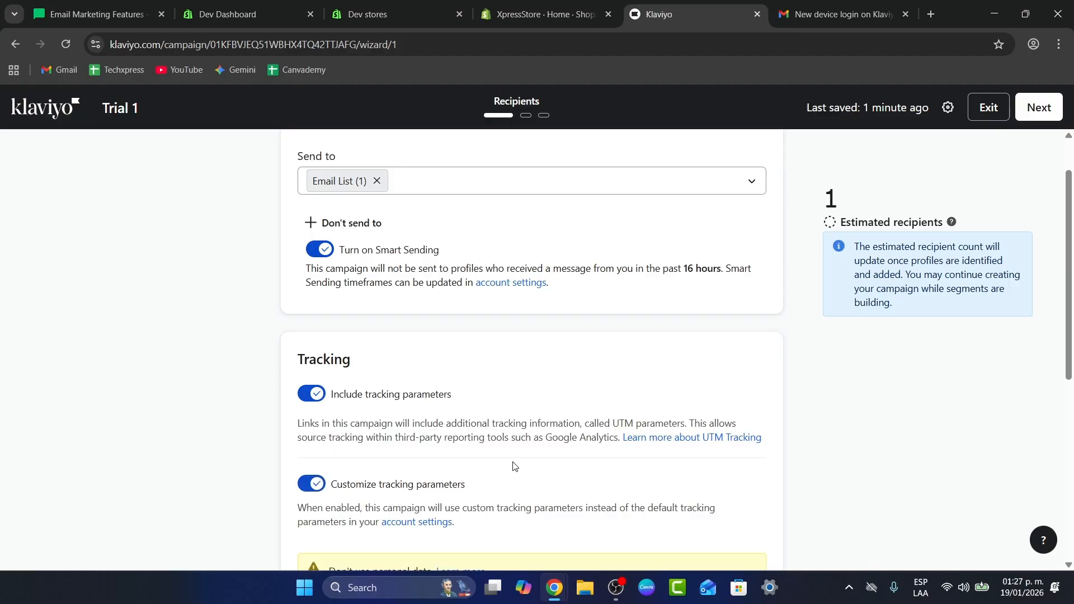
{"action": "scroll", "coordinate": [416, 360], "scroll_direction": "down", "scroll_amount": 5}
{"action": "scroll", "coordinate": [575, 434], "scroll_direction": "down", "scroll_amount": 2}
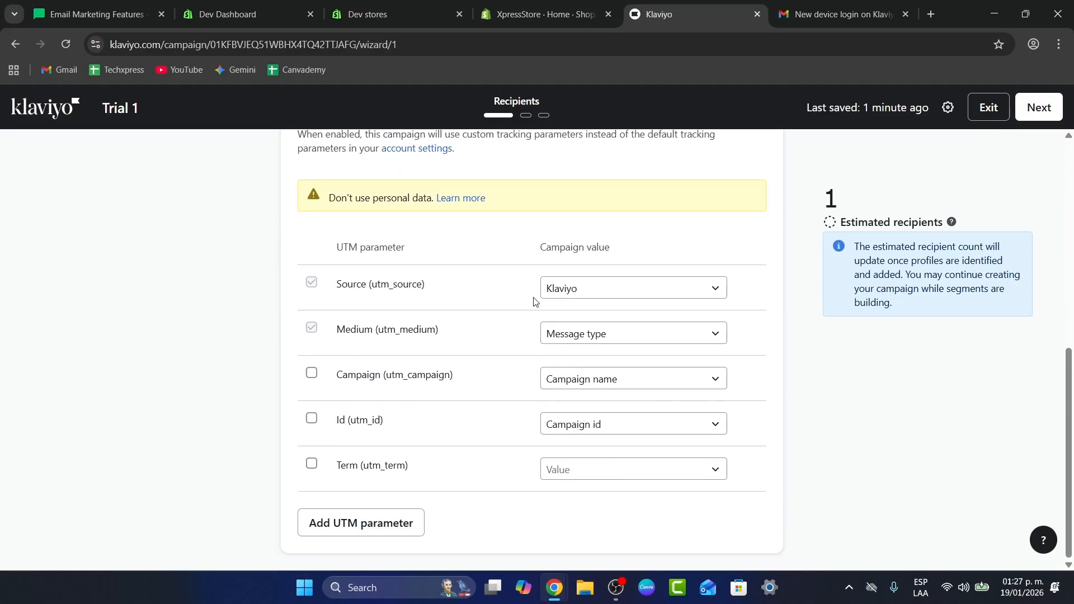
{"action": "scroll", "coordinate": [401, 443], "scroll_direction": "up", "scroll_amount": 5}
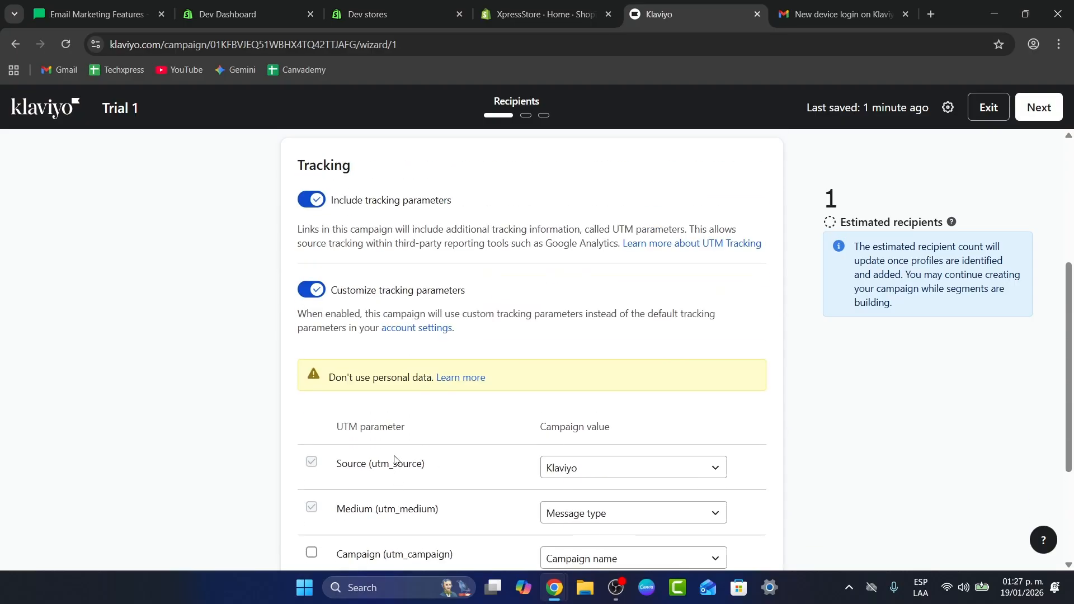
{"action": "left_click", "coordinate": [332, 325]}
{"action": "scroll", "coordinate": [760, 438], "scroll_direction": "up", "scroll_amount": 2}
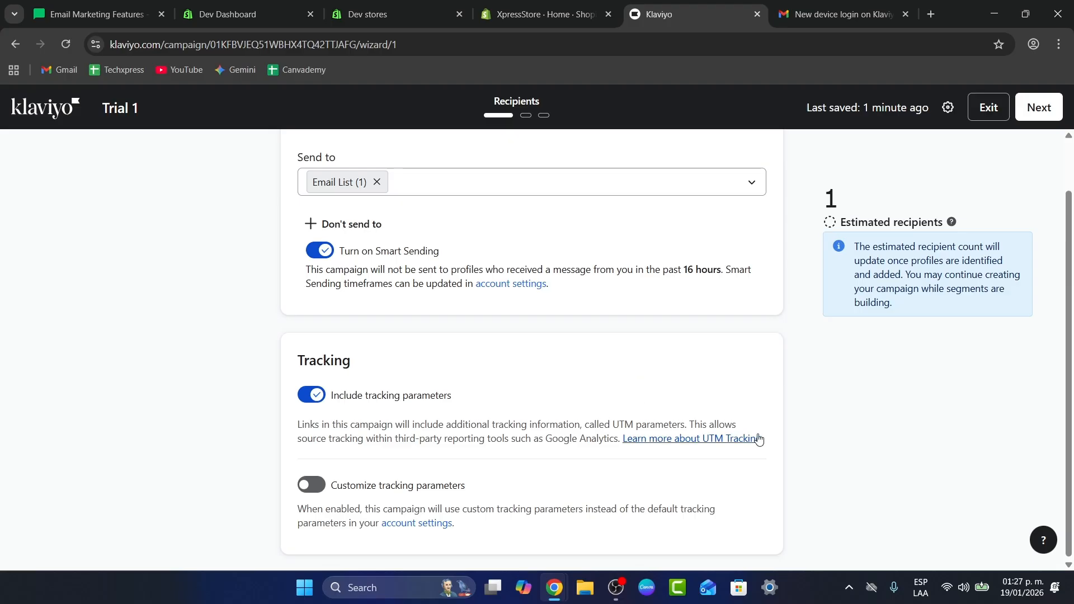
- Proceed to the message step and set the email subject line to Welcome Aboard
{"action": "scroll", "coordinate": [760, 439], "scroll_direction": "down", "scroll_amount": 2}
{"action": "left_click", "coordinate": [1038, 109]}
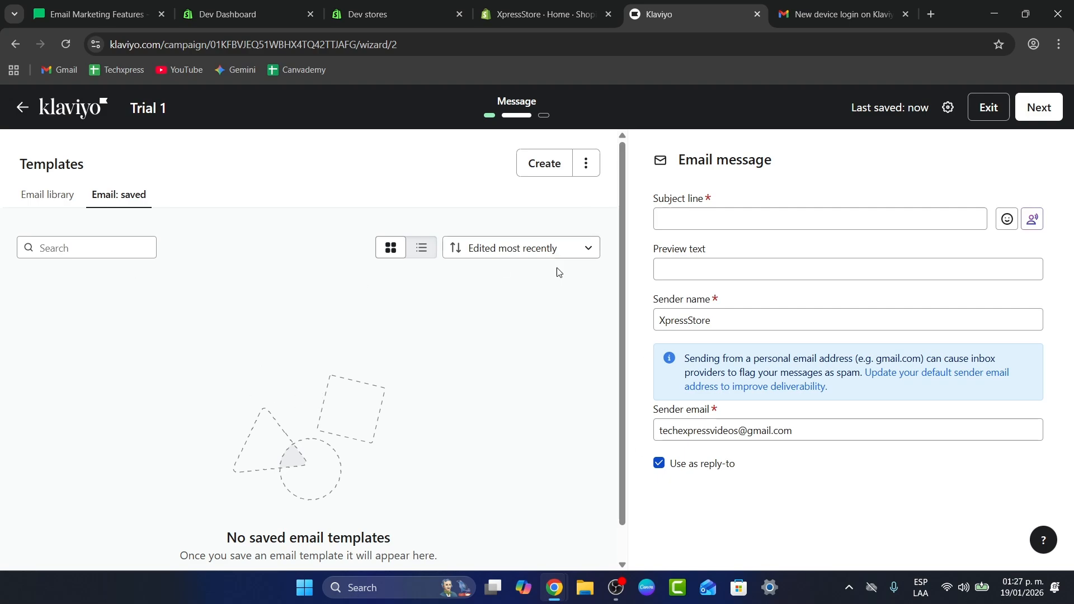
{"action": "left_click", "coordinate": [719, 224]}
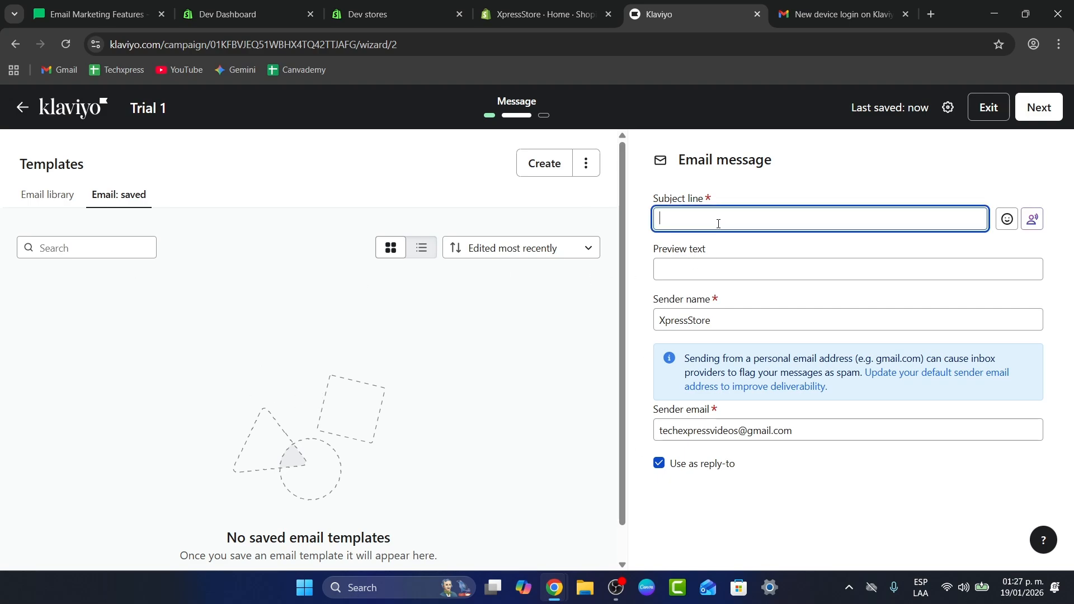
{"action": "type", "text": "Welcome Aboard"}
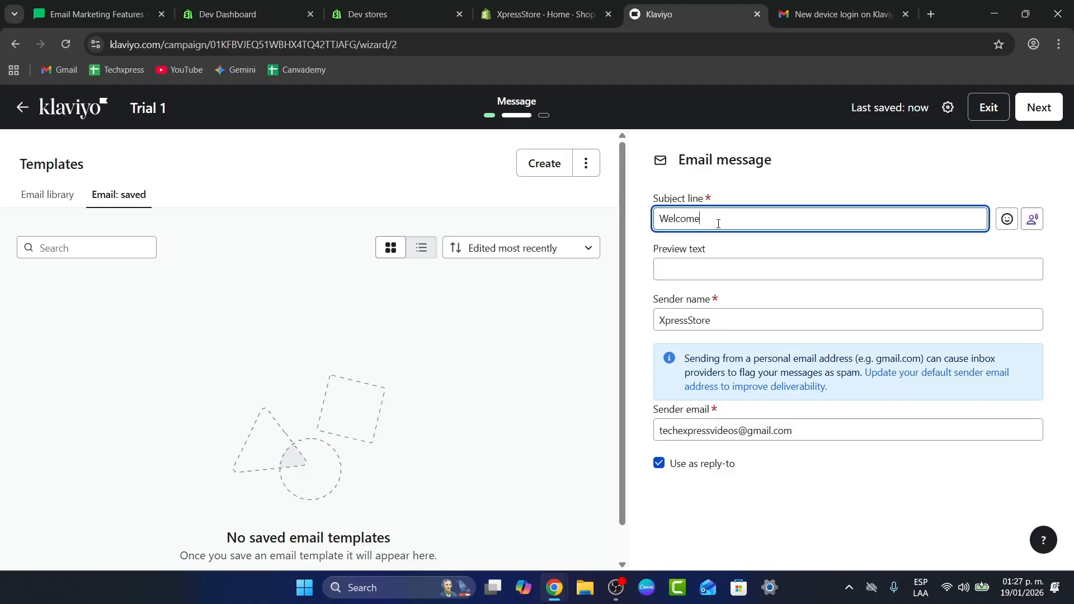
- Enter Hello new subscriber as the email's preview text, dismissing the brand voice prompt
{"action": "left_click", "coordinate": [752, 262]}
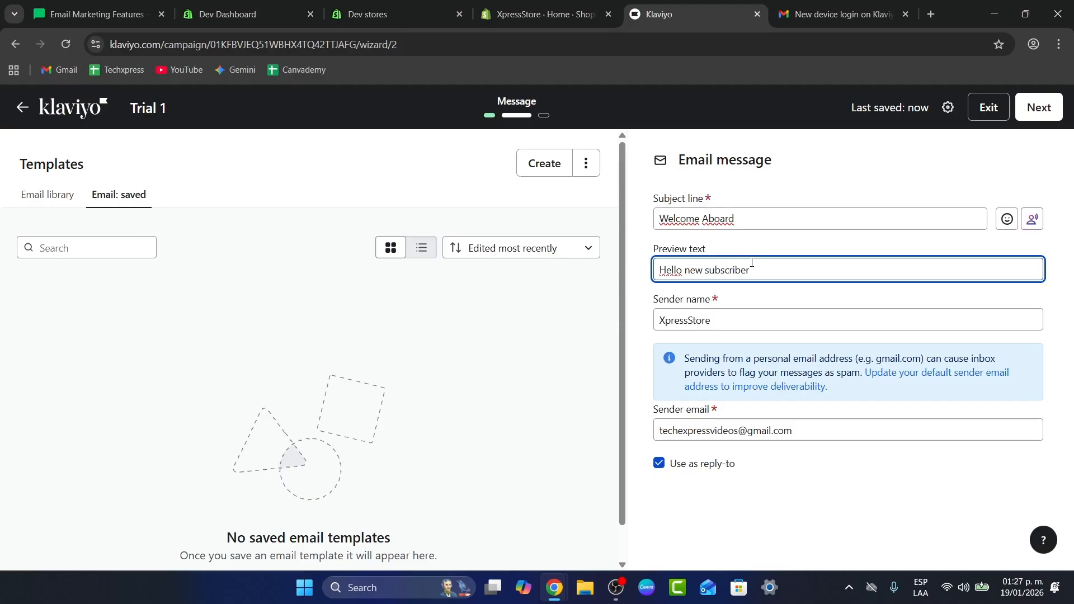
{"action": "left_click", "coordinate": [755, 306]}
{"action": "left_click", "coordinate": [803, 430]}
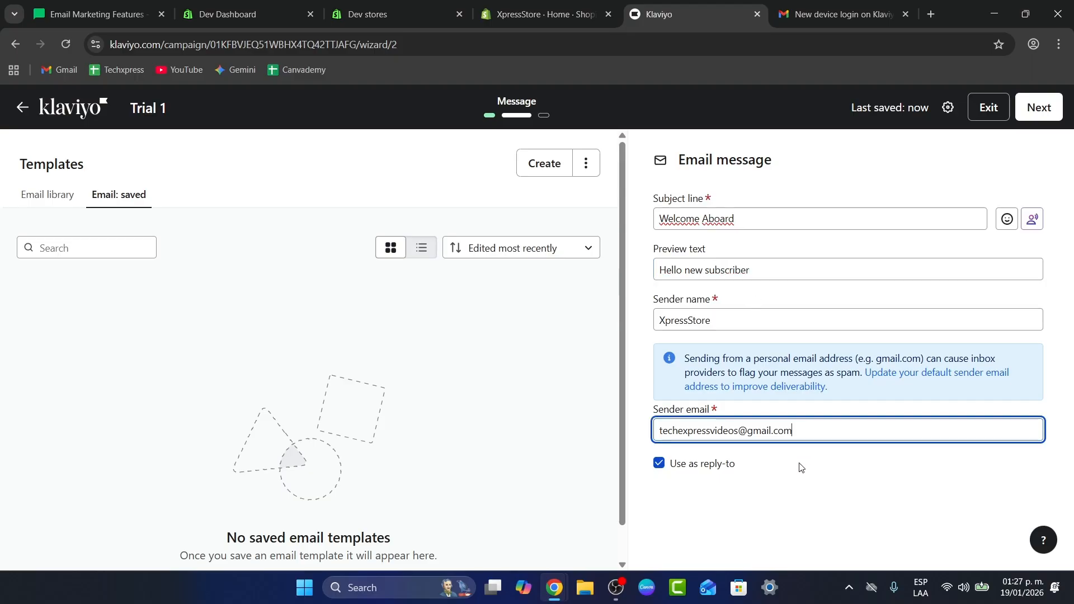
{"action": "left_click", "coordinate": [1032, 219]}
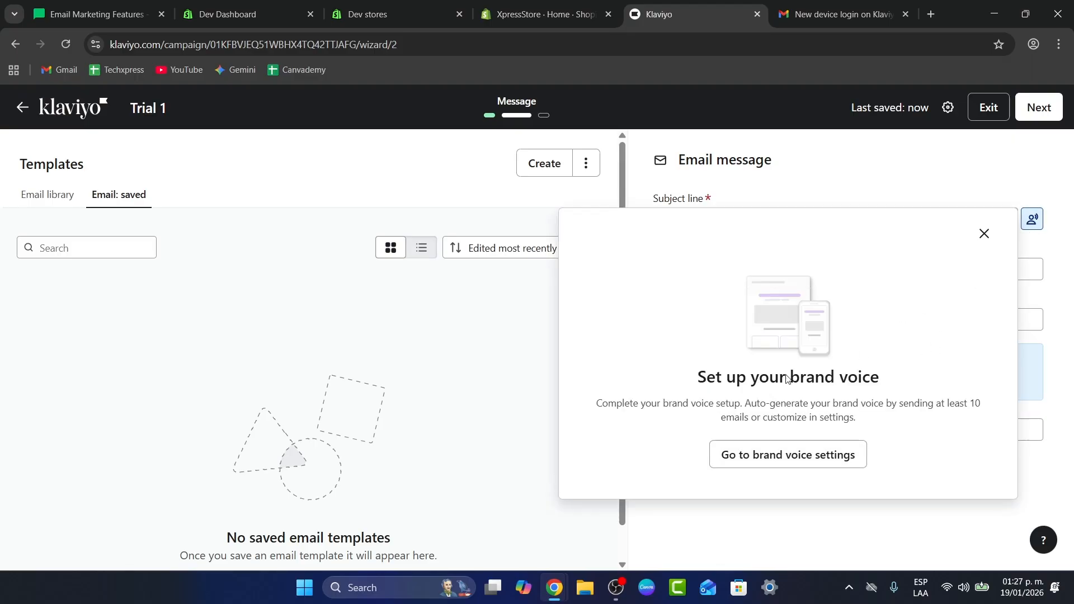
{"action": "left_click", "coordinate": [984, 234]}
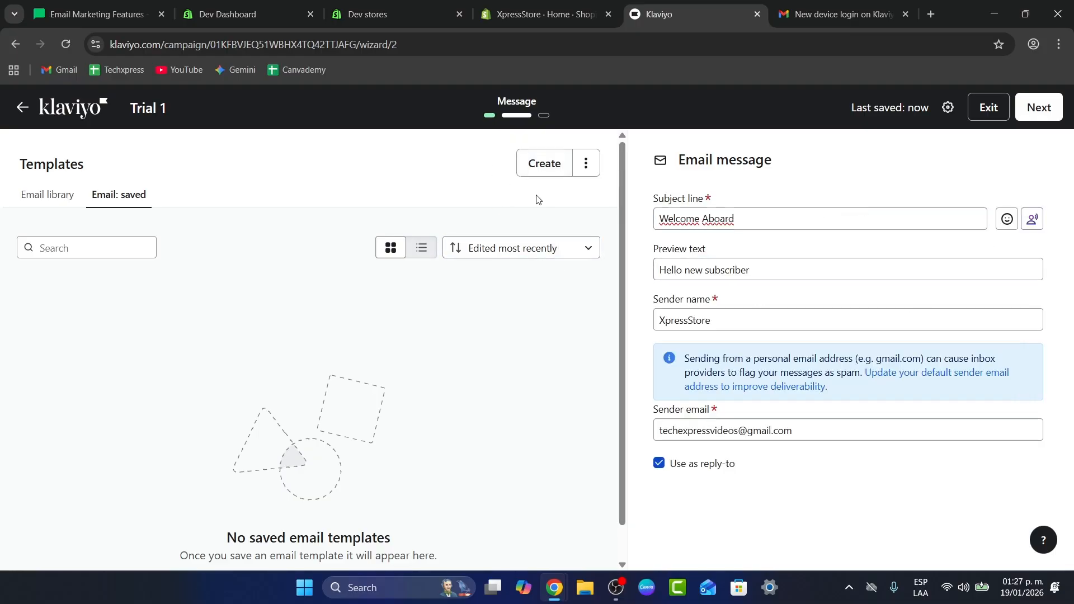
- Create a new email design from scratch and browse the block library options
{"action": "left_click", "coordinate": [553, 166]}
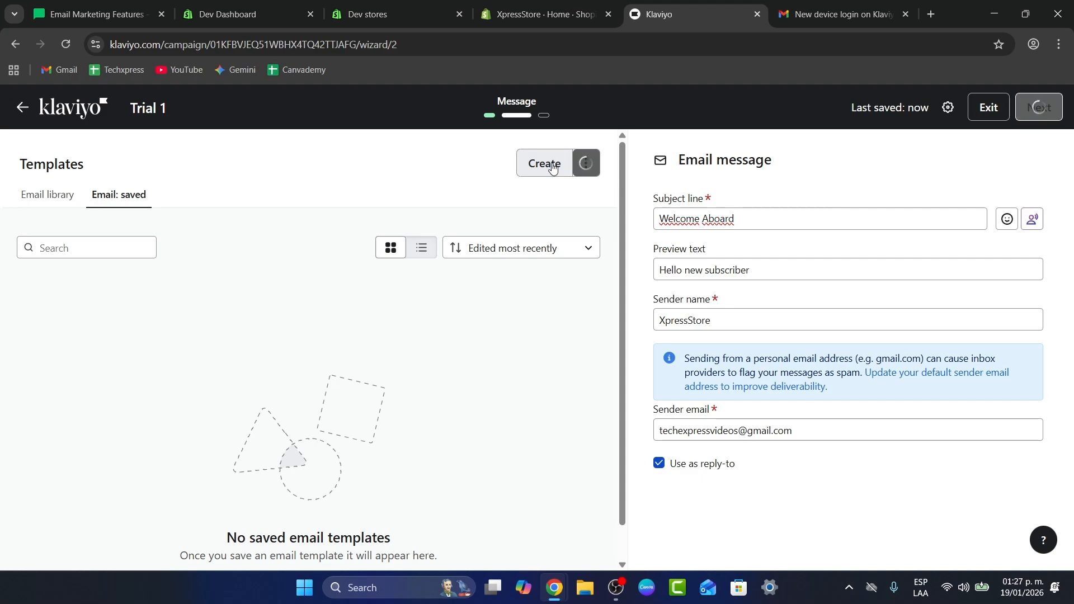
{"action": "left_click", "coordinate": [586, 163]}
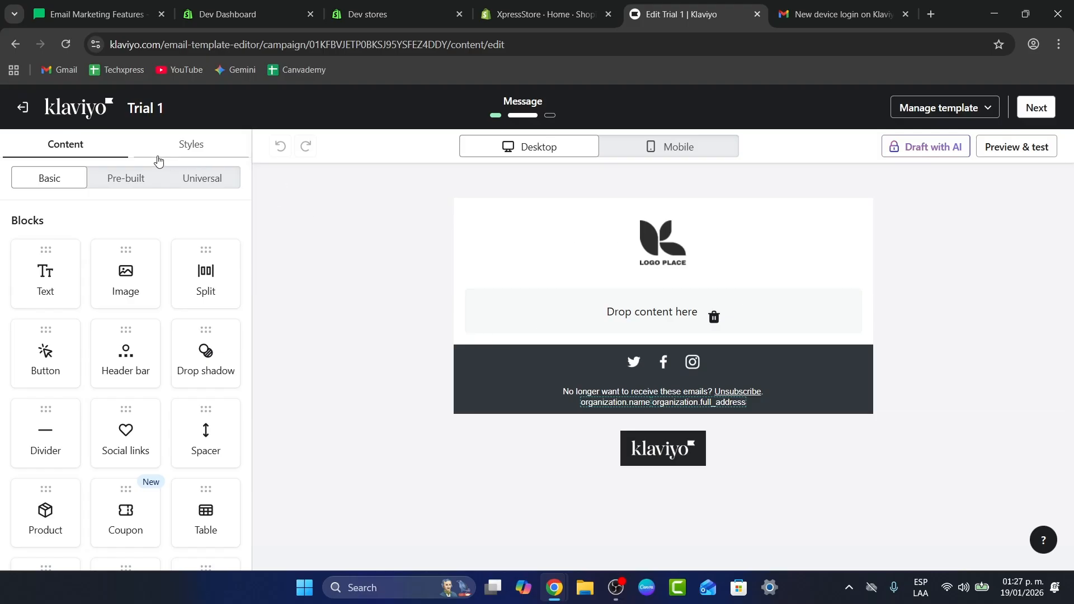
{"action": "left_click", "coordinate": [136, 178]}
{"action": "left_click", "coordinate": [207, 180]}
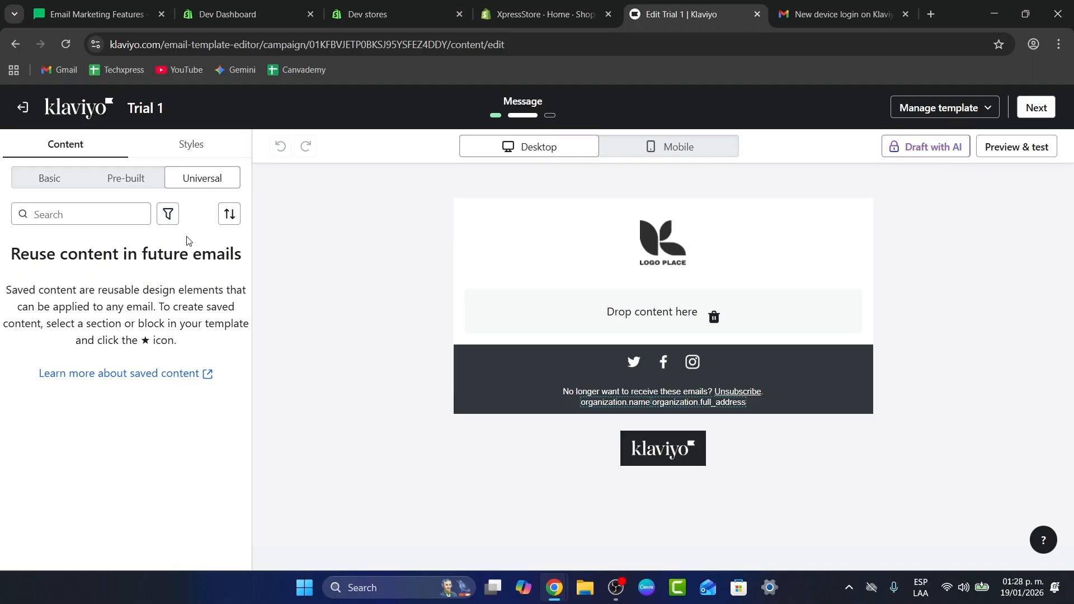
- Set the template background colour to green A0E539
{"action": "left_click", "coordinate": [195, 149]}
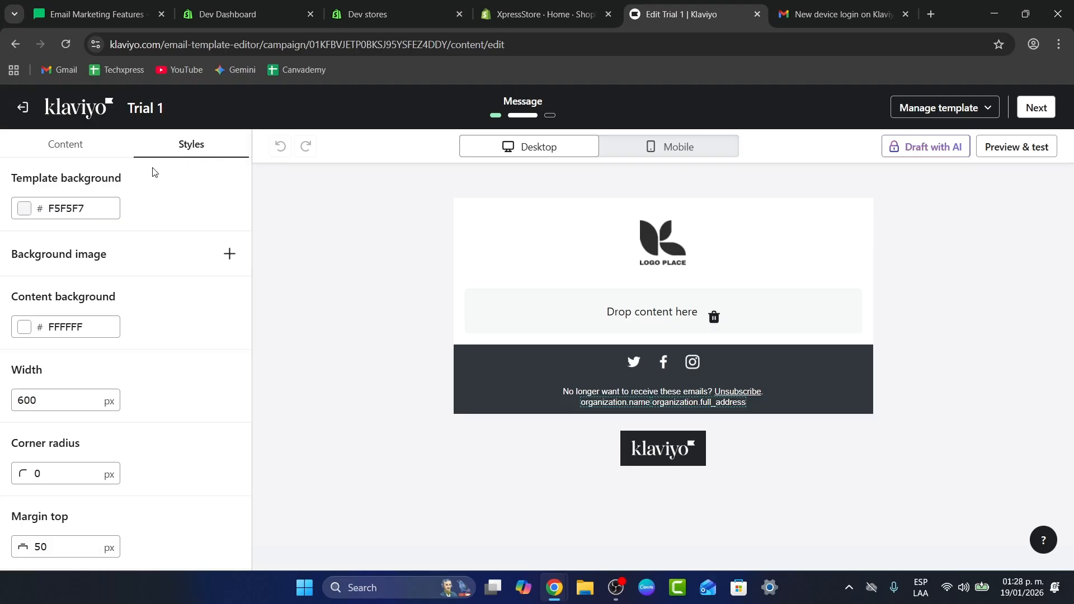
{"action": "left_click", "coordinate": [24, 208]}
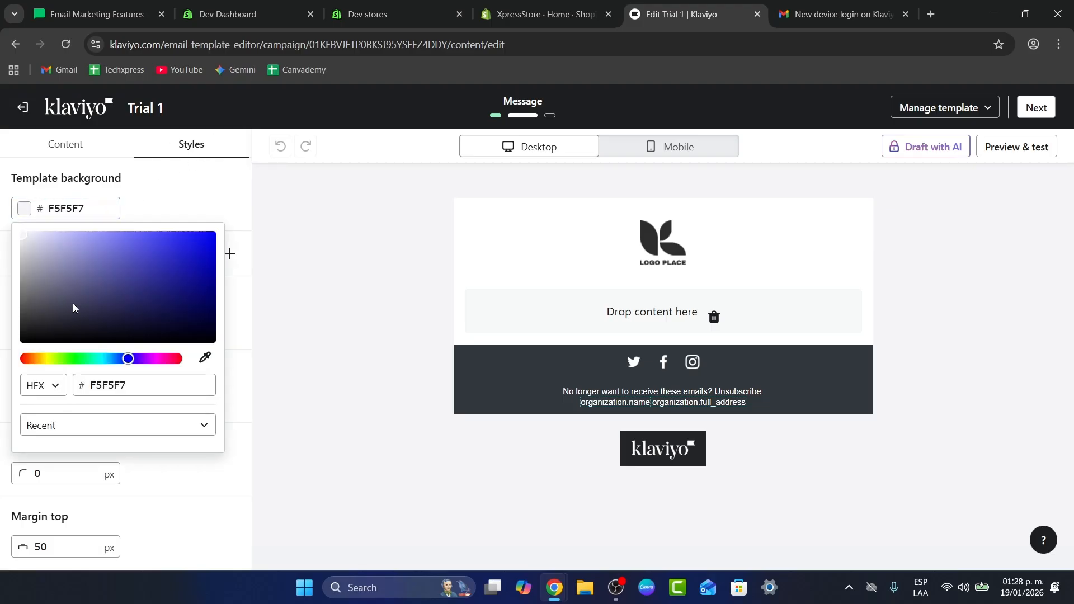
{"action": "left_click_drag", "start_coordinate": [87, 363], "coordinate": [59, 363]}
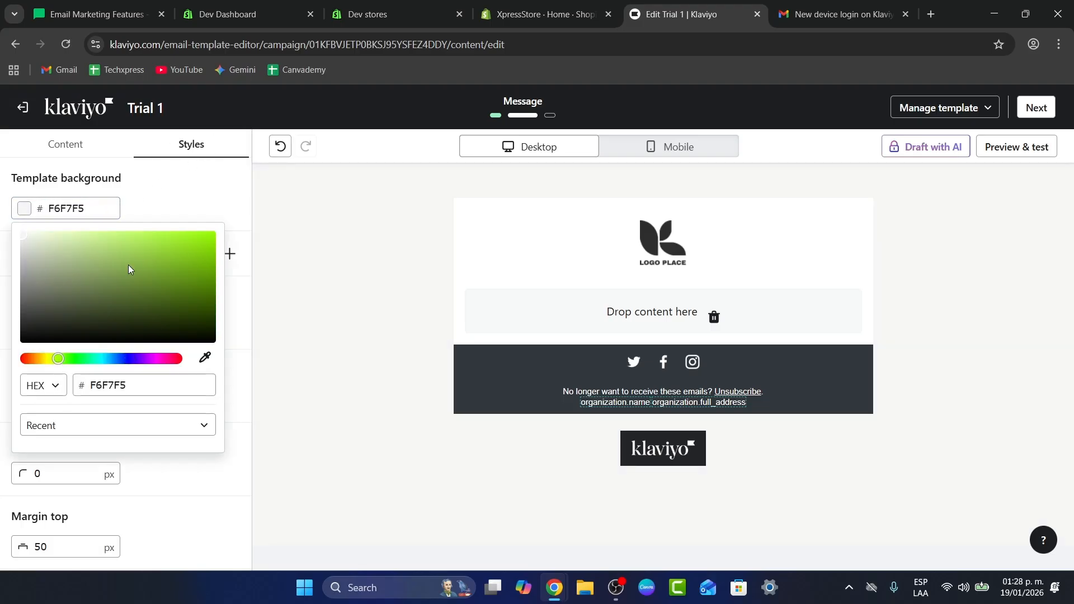
{"action": "left_click_drag", "start_coordinate": [129, 266], "coordinate": [168, 242]}
{"action": "left_click", "coordinate": [235, 354]}
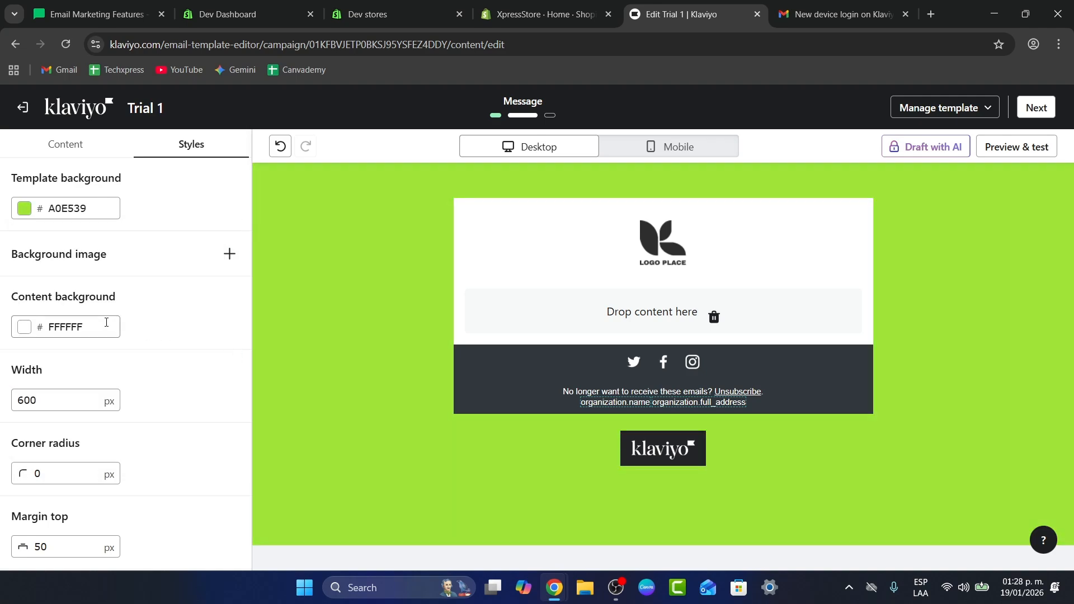
- Try to sample the content background colour with the eyedropper
{"action": "left_click", "coordinate": [29, 330]}
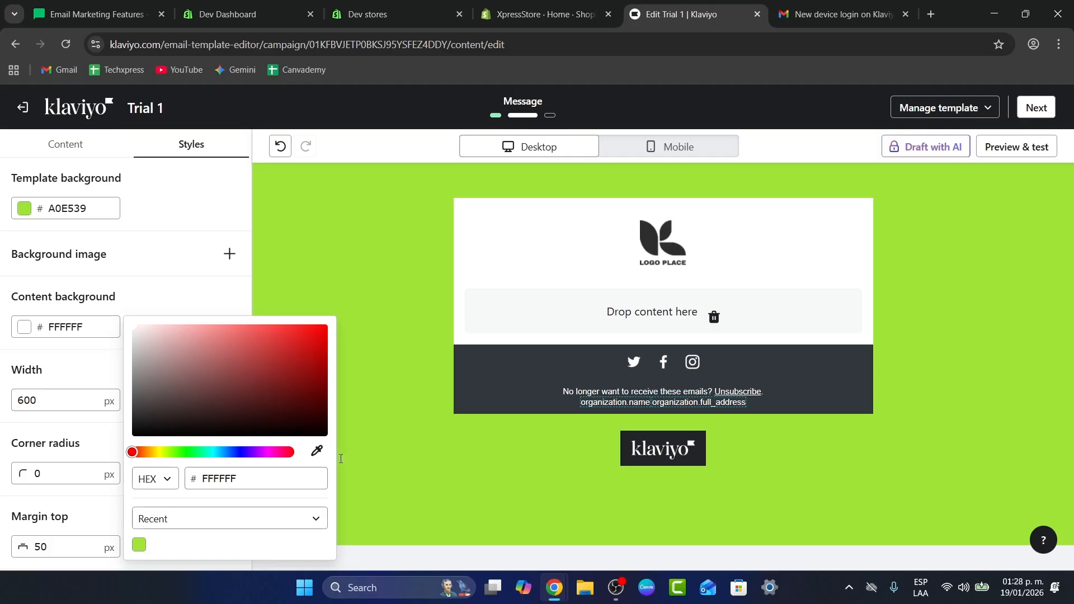
{"action": "left_click", "coordinate": [316, 451]}
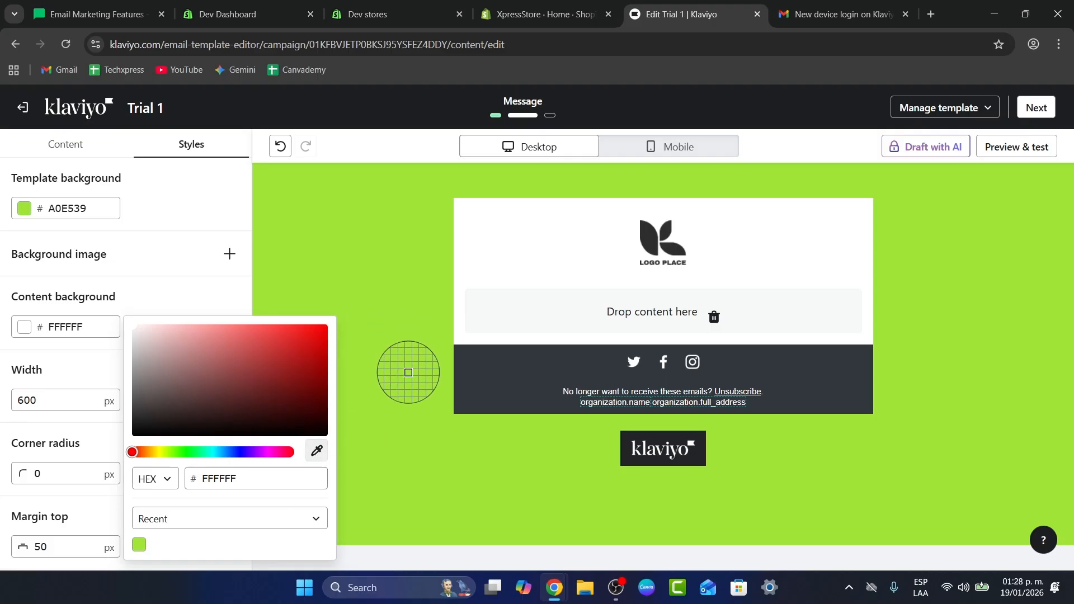
{"action": "left_click", "coordinate": [173, 294]}
- Select the email's content section and set its mobile stacking to Left to right
{"action": "left_click", "coordinate": [339, 279]}
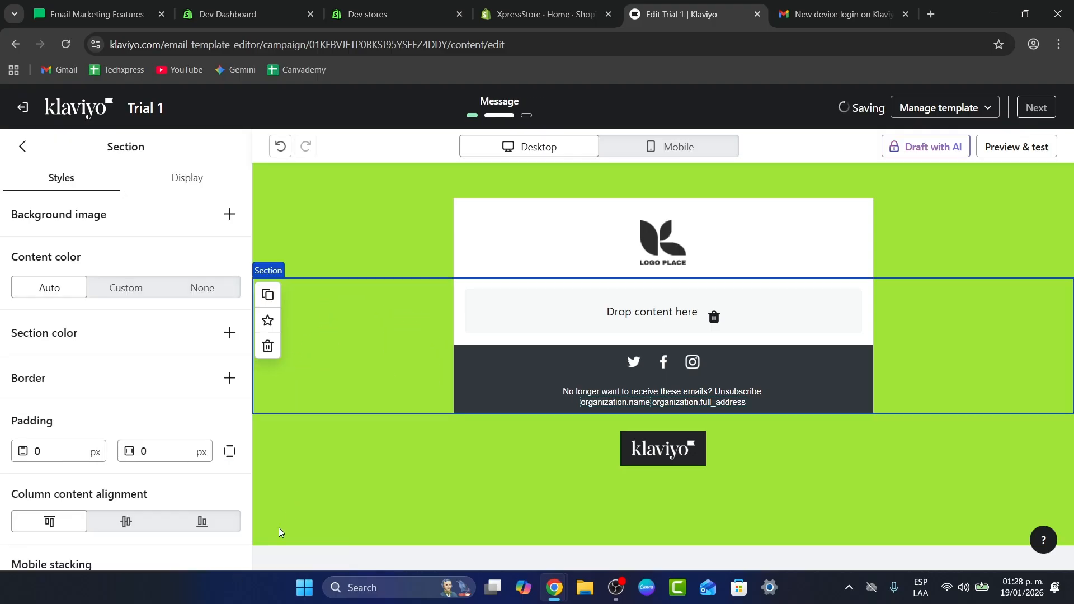
{"action": "left_click", "coordinate": [114, 290]}
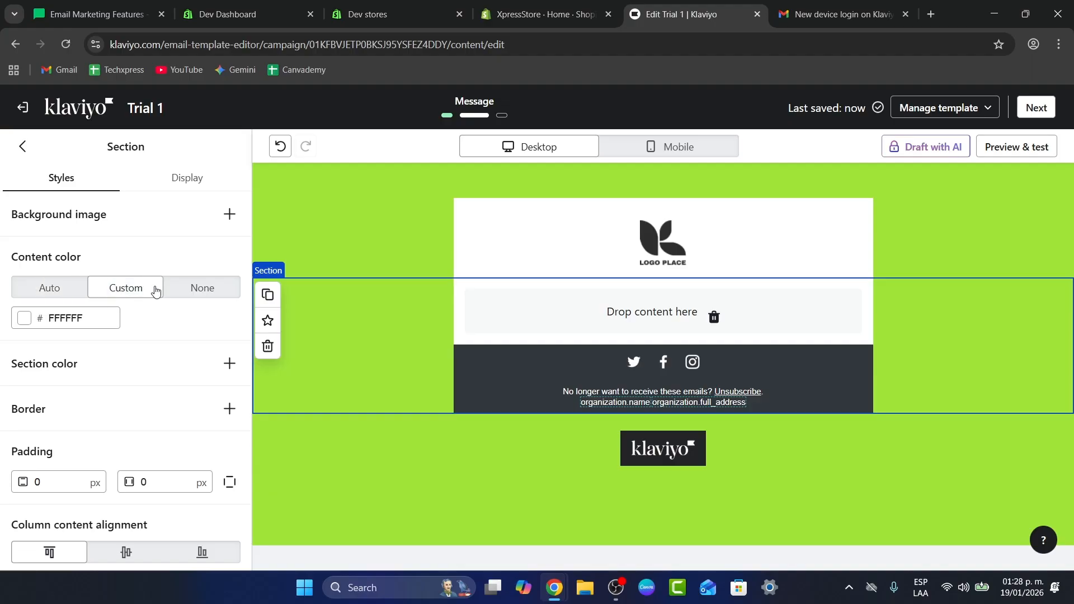
{"action": "left_click", "coordinate": [84, 291]}
{"action": "scroll", "coordinate": [126, 316], "scroll_direction": "down", "scroll_amount": 2}
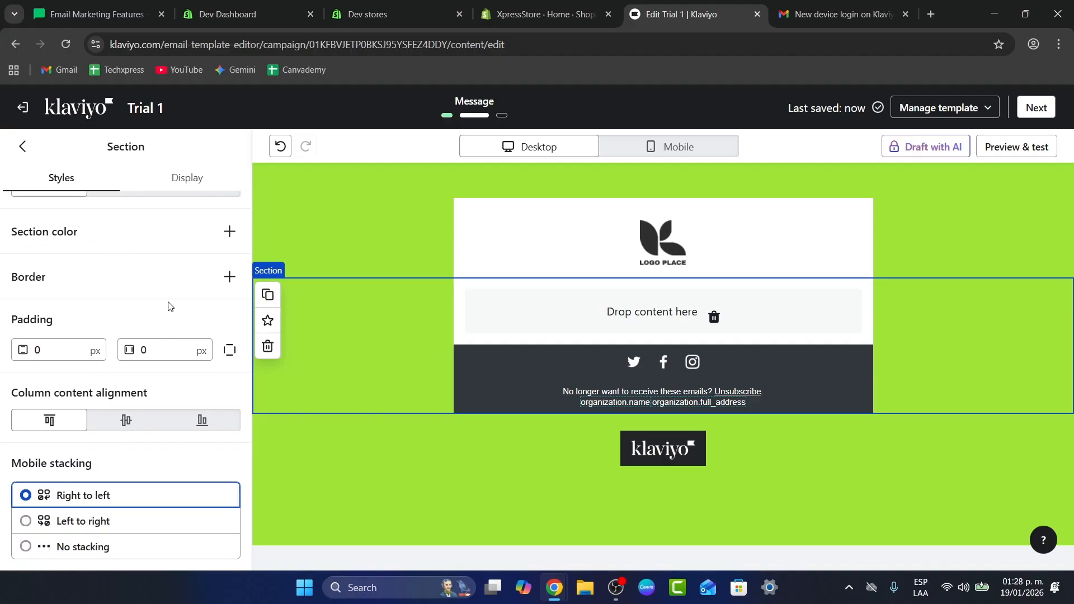
{"action": "left_click", "coordinate": [25, 522]}
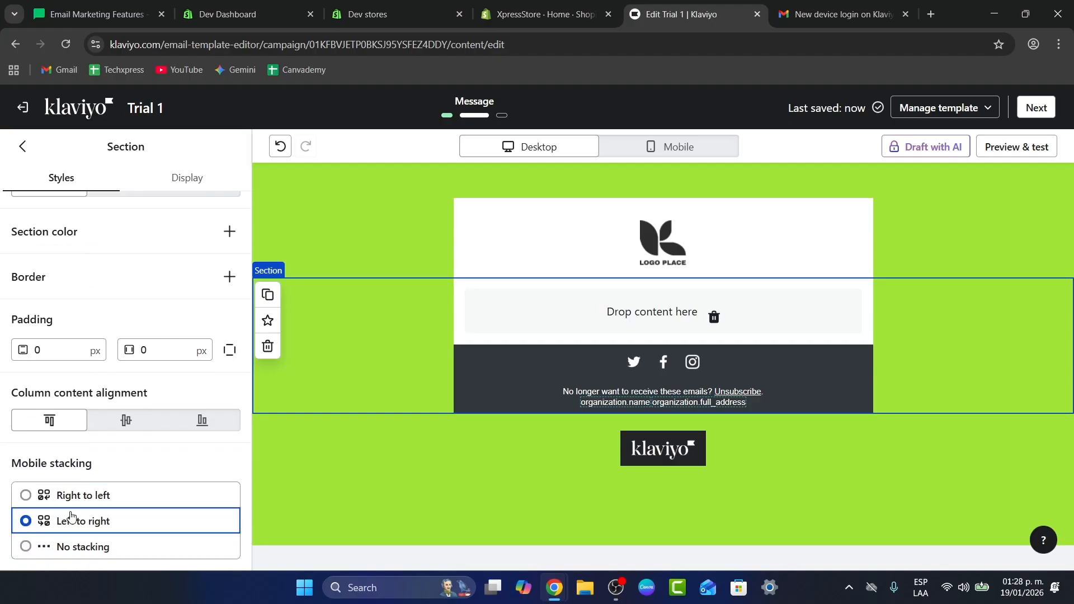
- Review the section's display options and preview the email in mobile view
{"action": "scroll", "coordinate": [154, 417], "scroll_direction": "up", "scroll_amount": 5}
{"action": "left_click", "coordinate": [196, 183]}
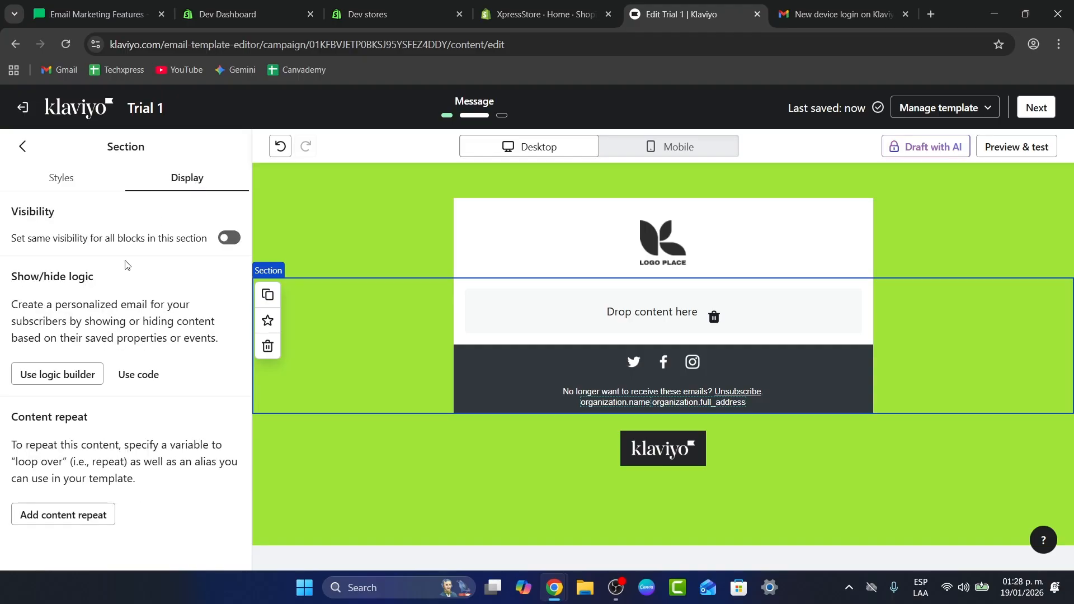
{"action": "left_click", "coordinate": [716, 147]}
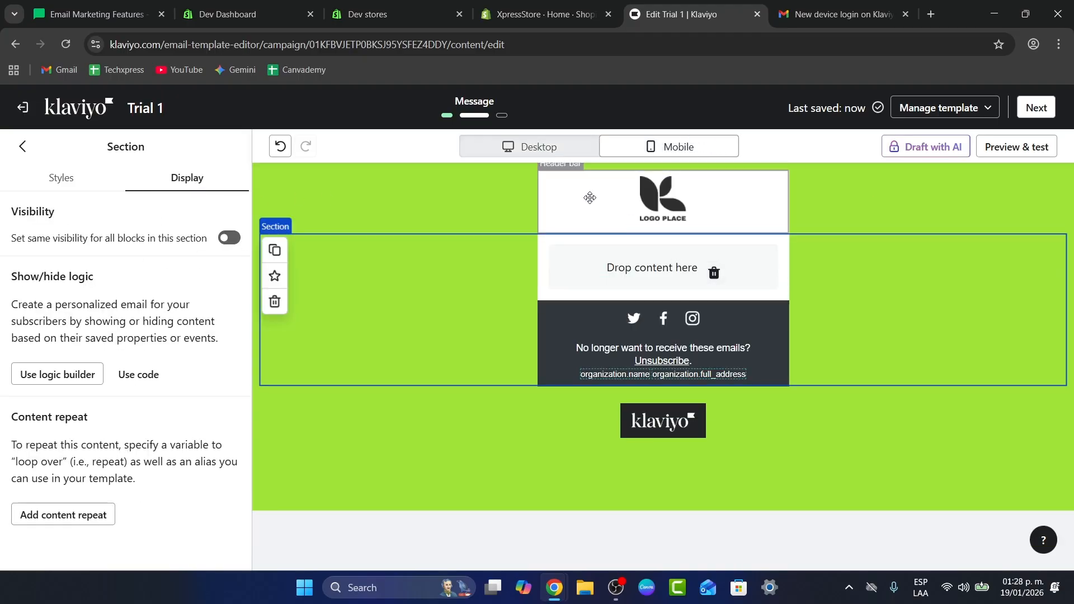
{"action": "left_click", "coordinate": [540, 147]}
{"action": "left_click", "coordinate": [632, 146]}
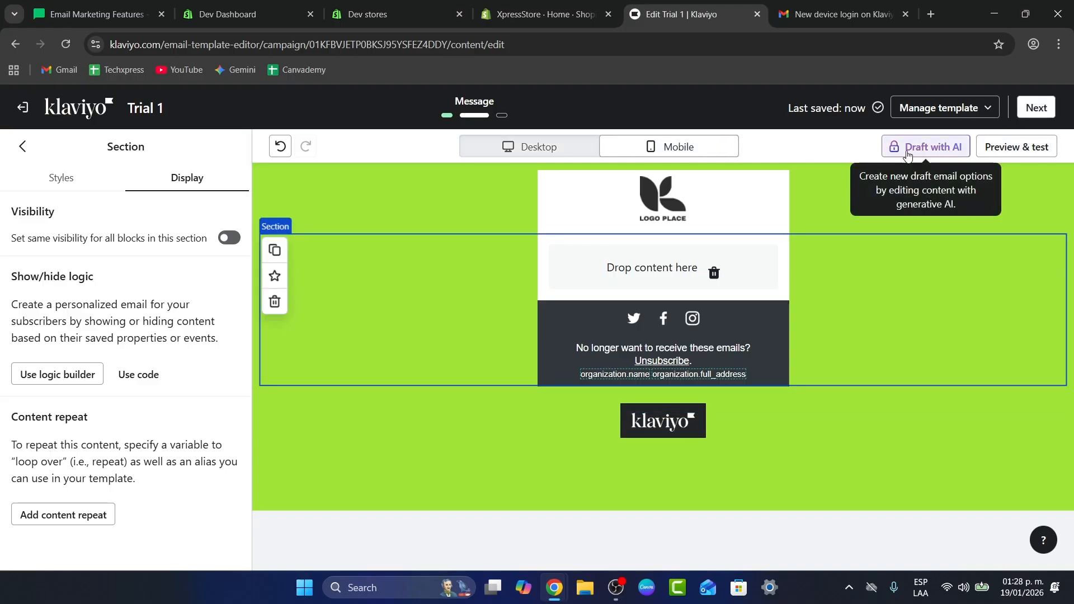
{"action": "left_click", "coordinate": [945, 108]}
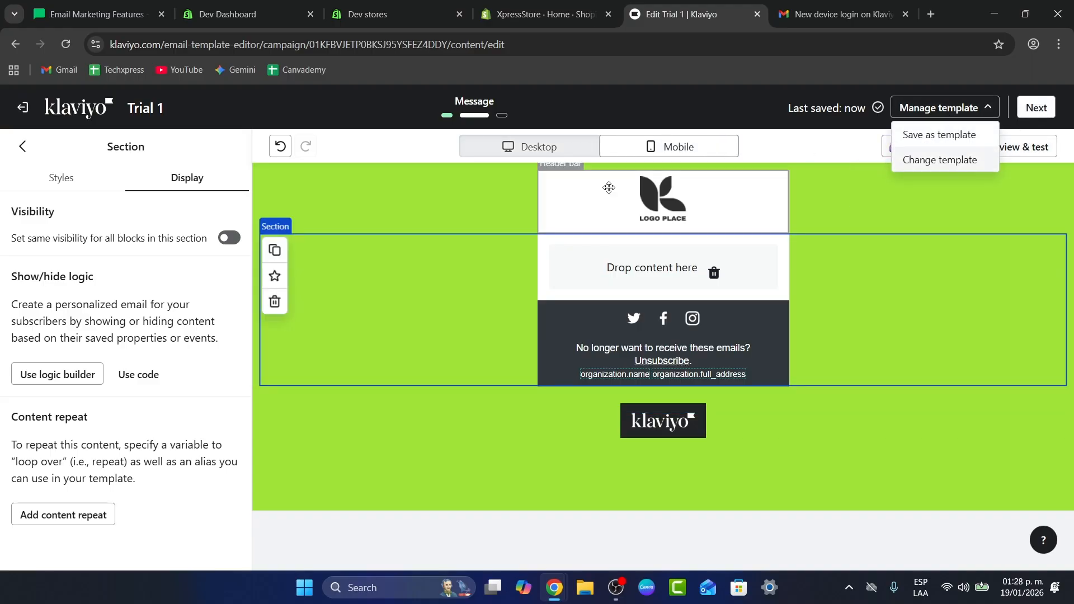
{"action": "left_click", "coordinate": [699, 442]}
{"action": "left_click", "coordinate": [756, 255]}
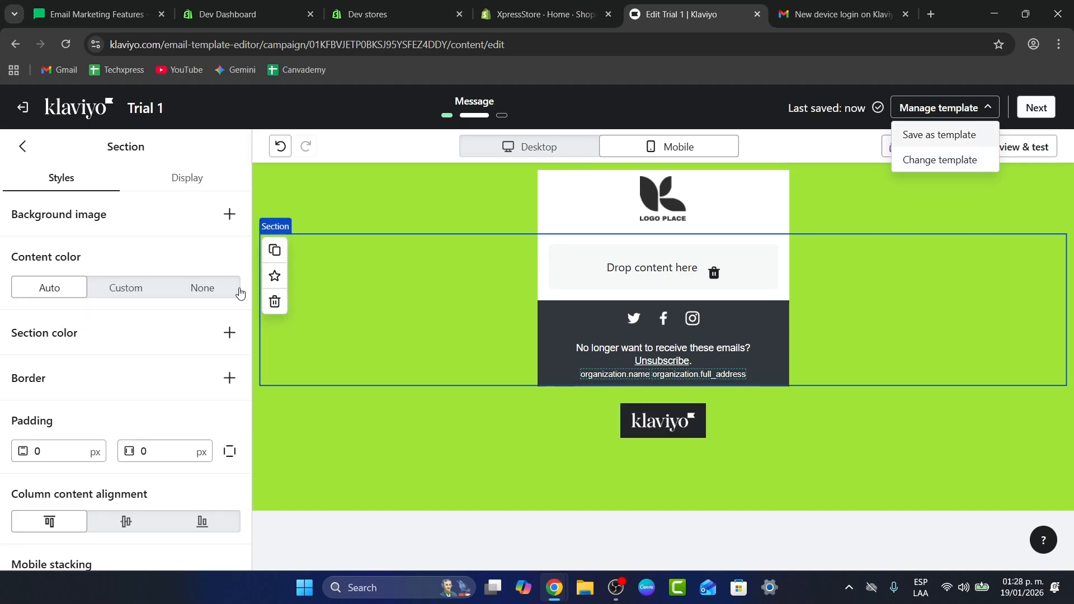
{"action": "left_click", "coordinate": [23, 146]}
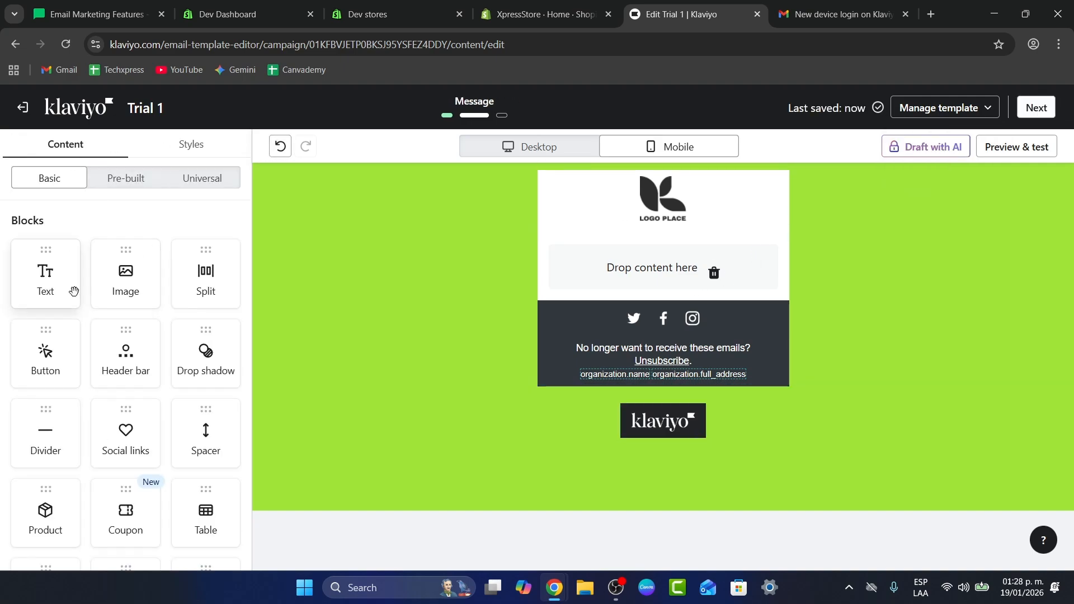
- Add an image block below the logo and generate an AI image from the prompt 'a woman carrying a phone and smiling on a bright room background'
{"action": "left_click_drag", "start_coordinate": [136, 271], "coordinate": [667, 240]}
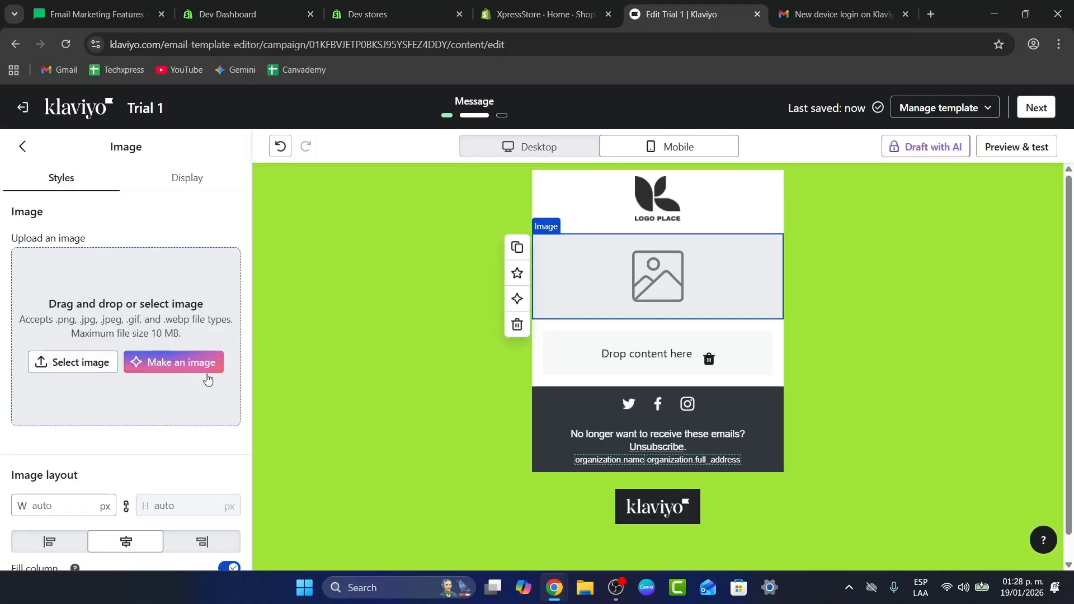
{"action": "left_click", "coordinate": [208, 366]}
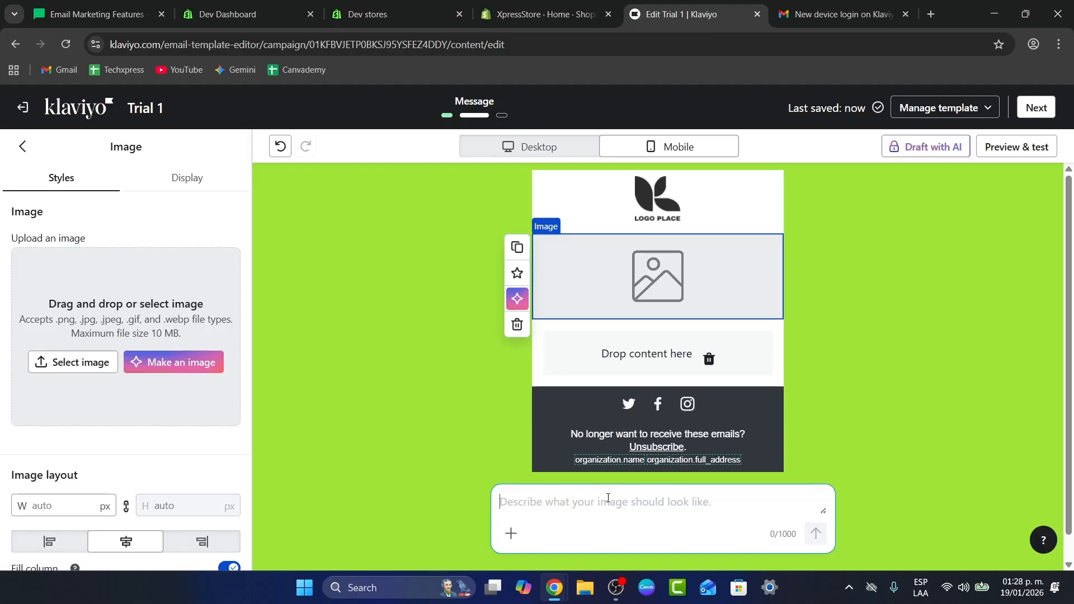
{"action": "type", "text": "a woman "}
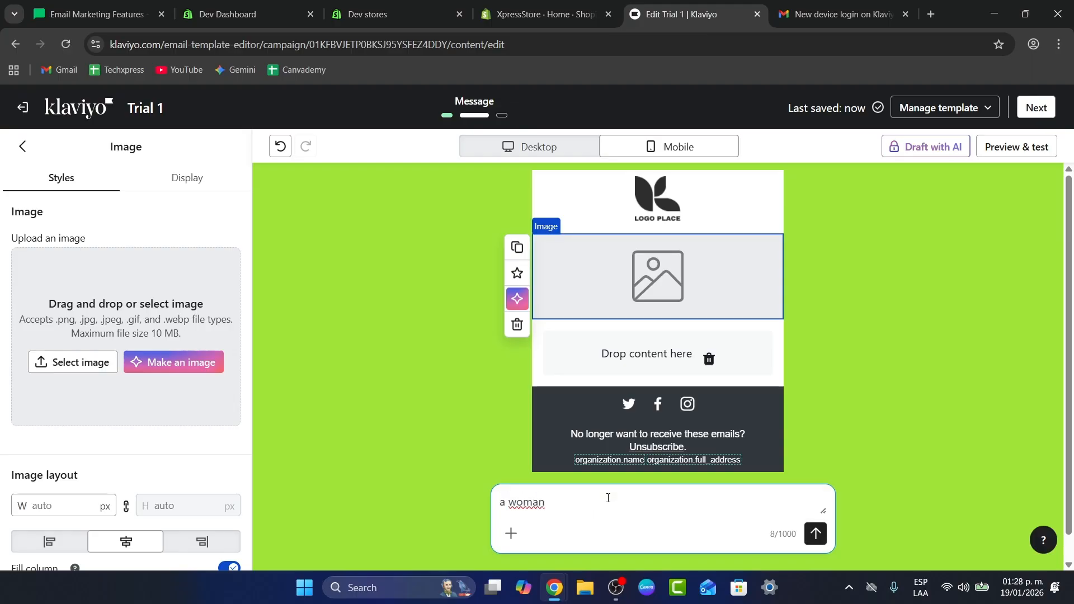
{"action": "type", "text": "carrying a phone and smi"}
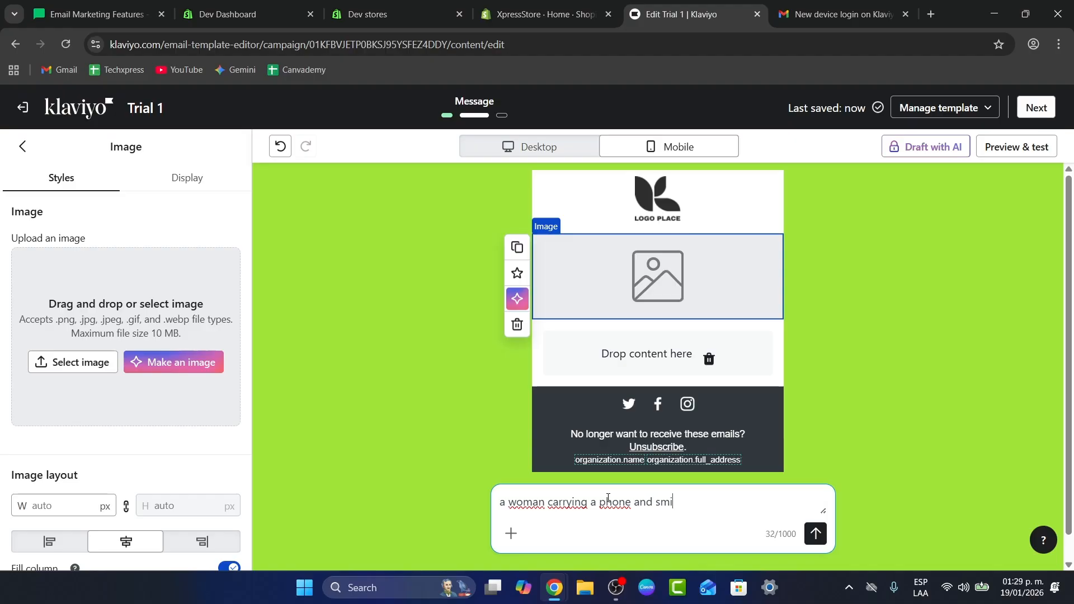
{"action": "type", "text": "ling on a bright roo"}
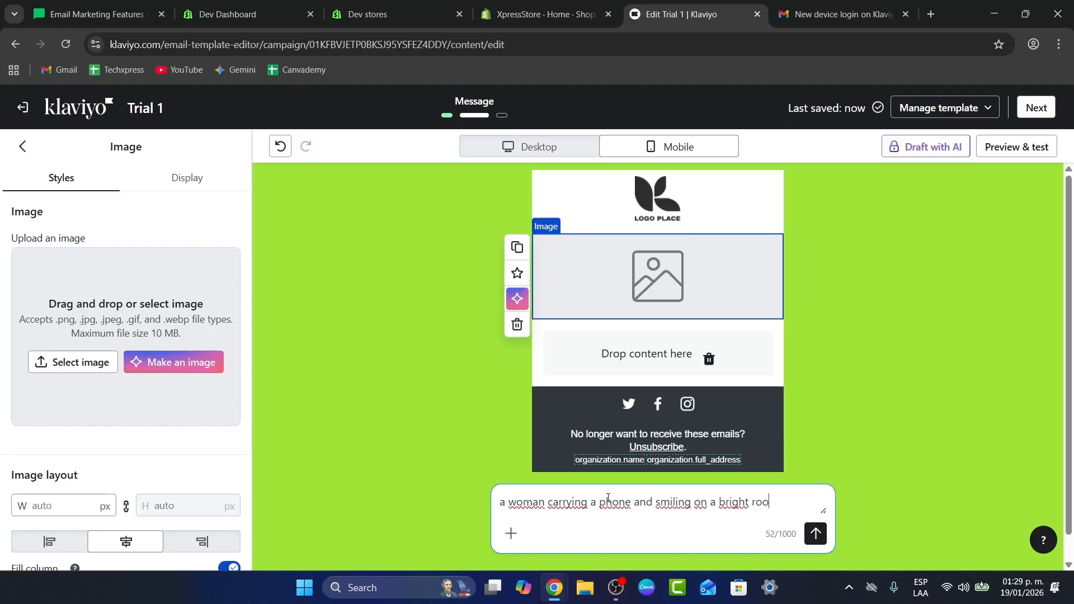
{"action": "type", "text": "m backg"}
{"action": "key", "text": "Return"}
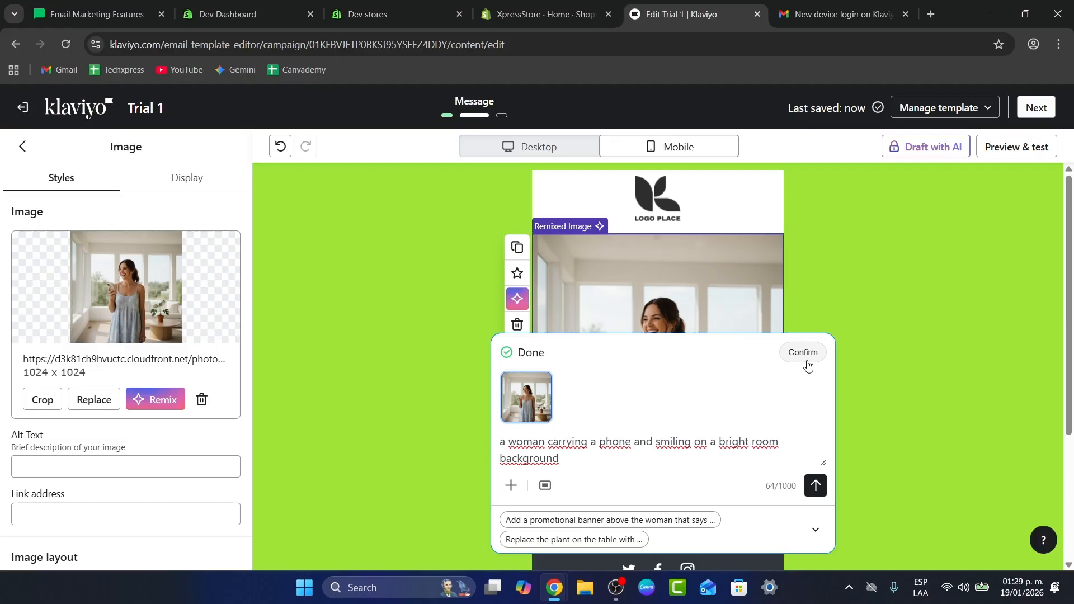
- Confirm the generated image in the email and return to the block library
{"action": "left_click", "coordinate": [816, 354]}
{"action": "left_click", "coordinate": [803, 367]}
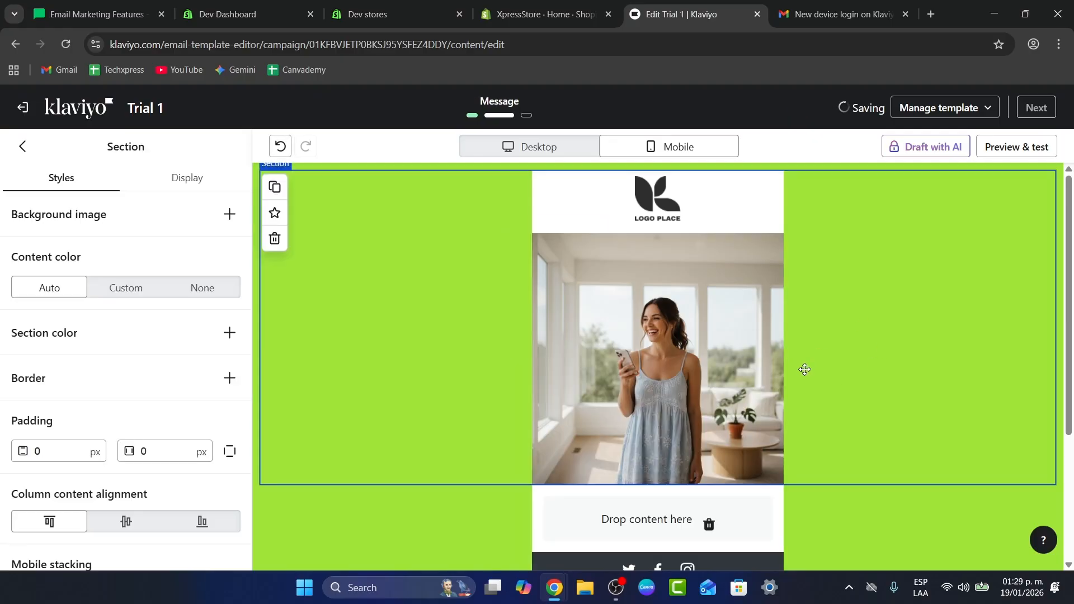
{"action": "left_click", "coordinate": [714, 347]}
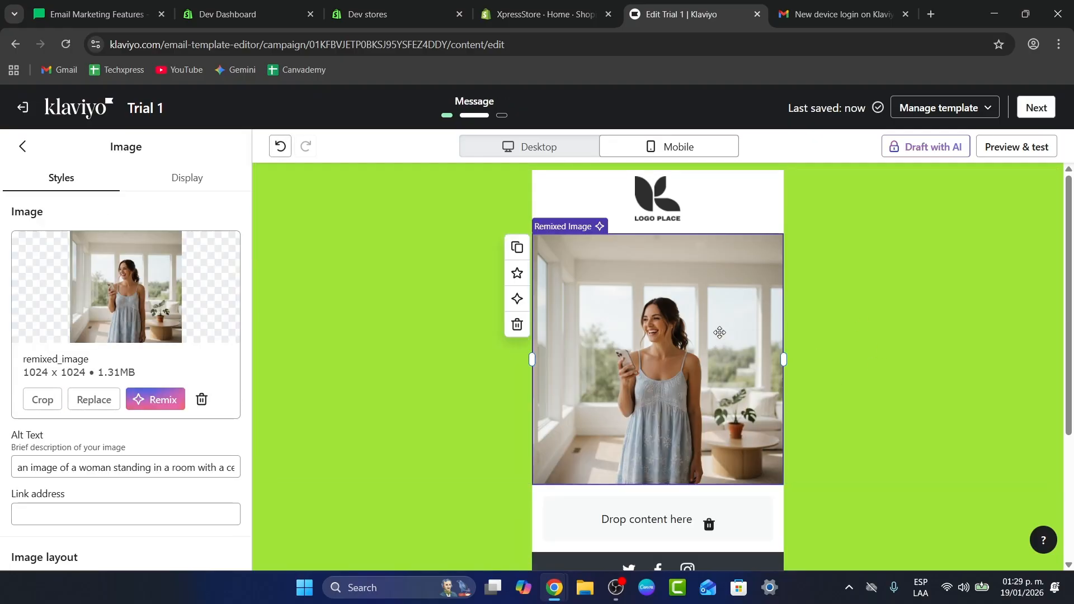
{"action": "left_click", "coordinate": [22, 146]}
- Add a text block above the image reading WELCOME ABOARD and select its text
{"action": "left_click_drag", "start_coordinate": [43, 269], "coordinate": [662, 251]}
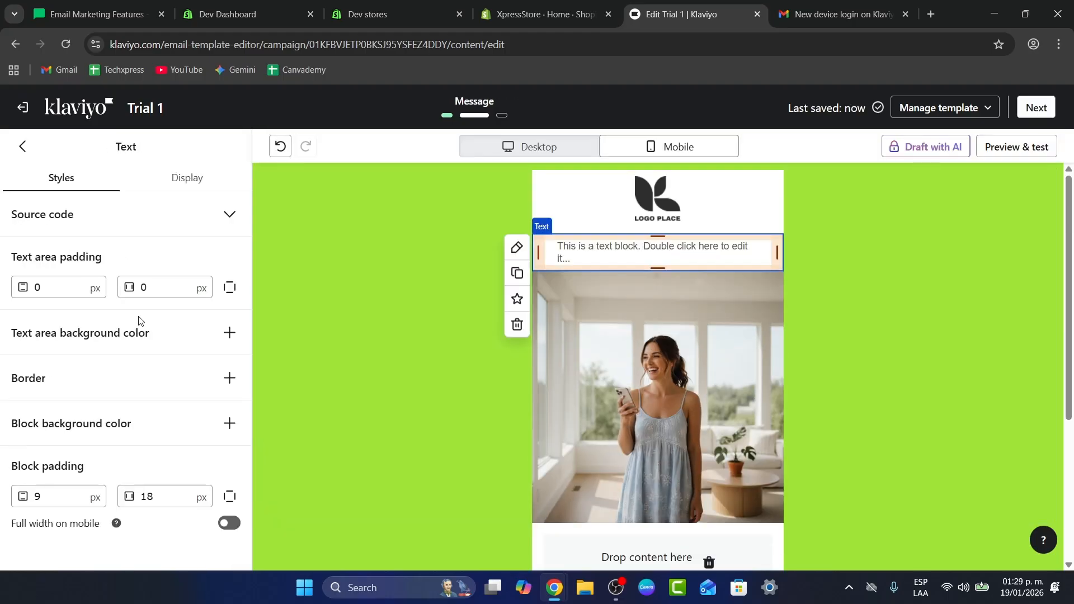
{"action": "double_click", "coordinate": [578, 256]}
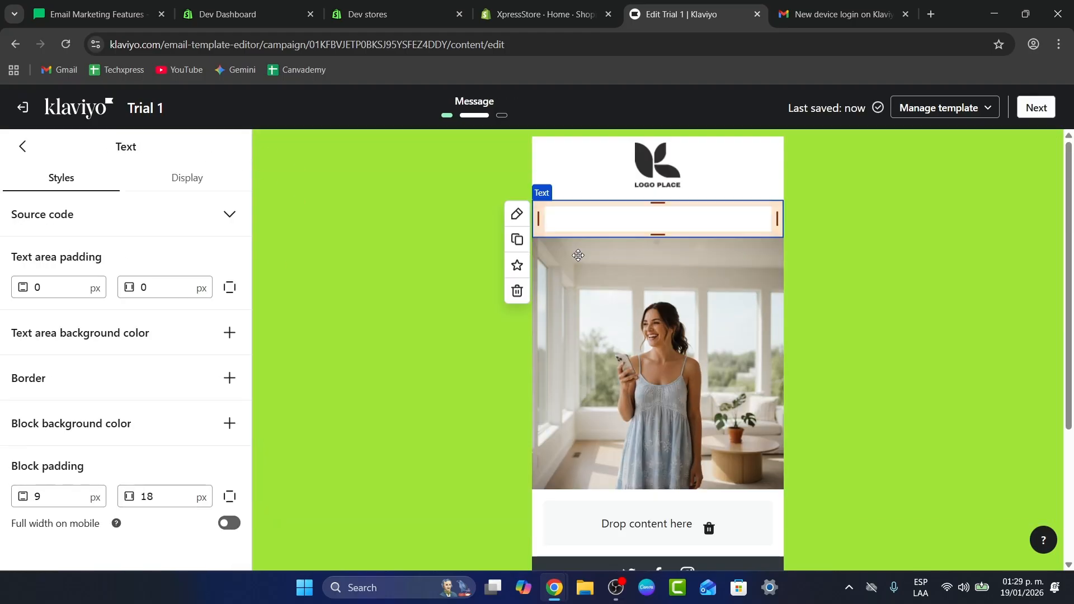
{"action": "type", "text": "EW"}
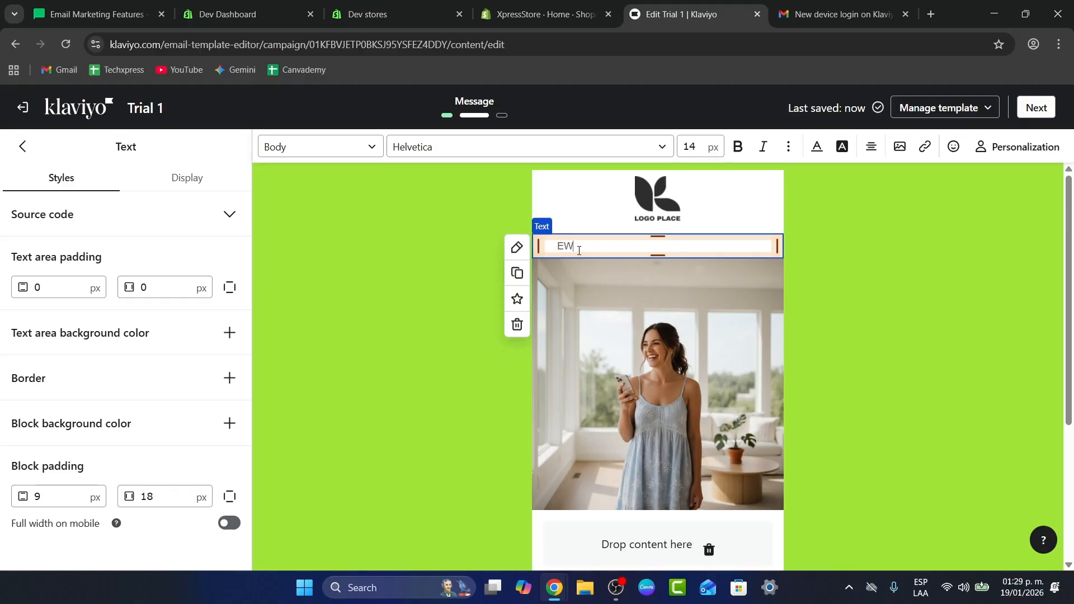
{"action": "type", "text": "ELCOME ABOARD"}
{"action": "triple_click", "coordinate": [579, 250]}
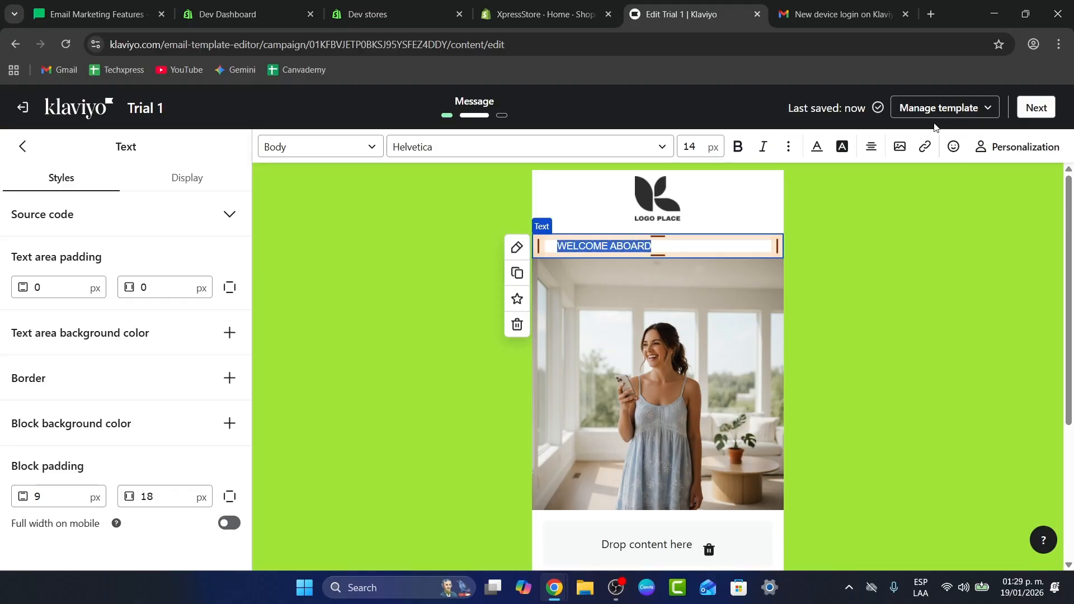
- Set the WELCOME ABOARD heading text to 25 px and make it bold
{"action": "left_click", "coordinate": [697, 148]}
{"action": "left_click_drag", "start_coordinate": [700, 148], "coordinate": [682, 152]}
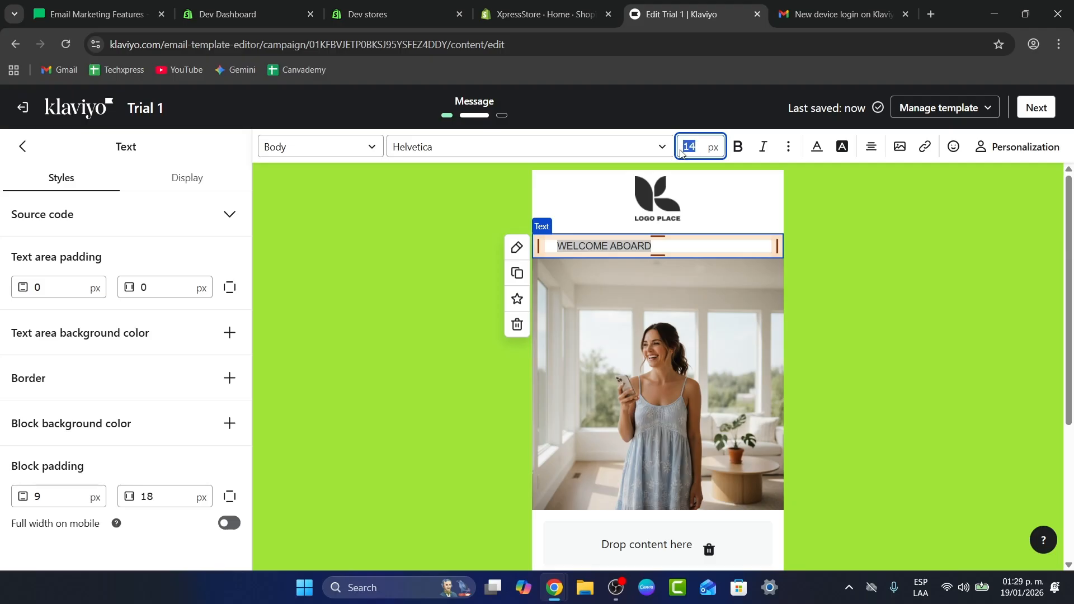
{"action": "type", "text": "25"}
{"action": "left_click", "coordinate": [736, 147]}
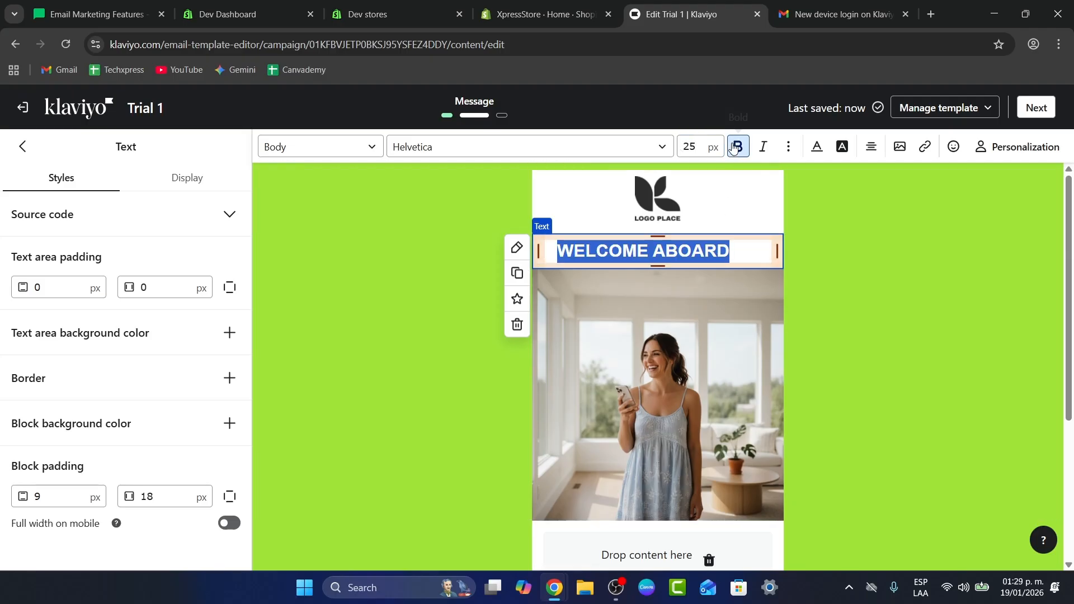
- Change the heading font to Geneva and center-align the text
{"action": "left_click", "coordinate": [515, 149]}
{"action": "scroll", "coordinate": [458, 295], "scroll_direction": "down", "scroll_amount": 5}
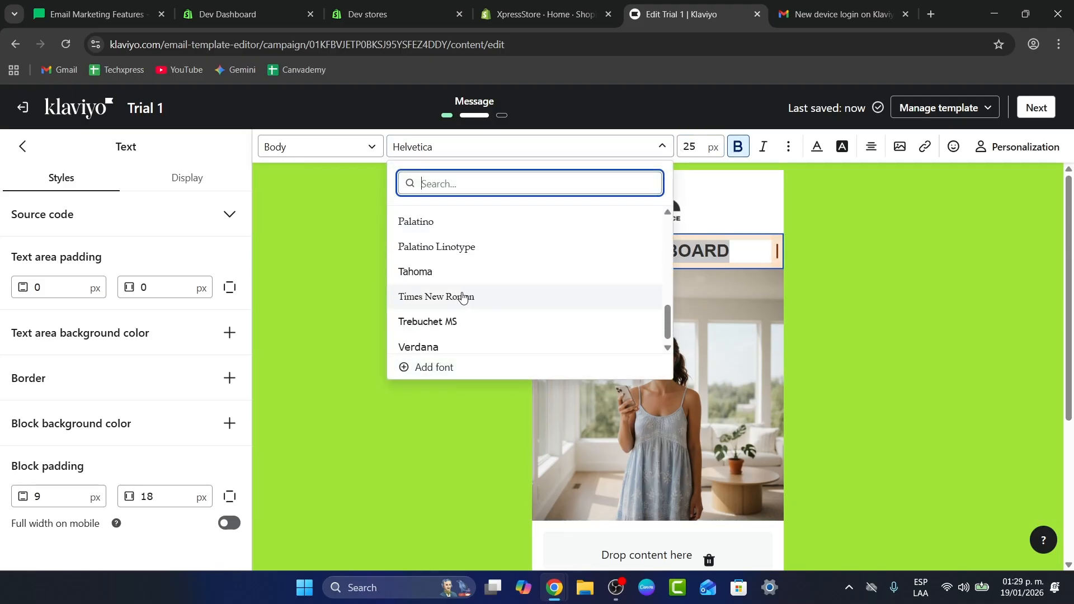
{"action": "scroll", "coordinate": [472, 283], "scroll_direction": "up", "scroll_amount": 5}
{"action": "scroll", "coordinate": [468, 314], "scroll_direction": "down", "scroll_amount": 1}
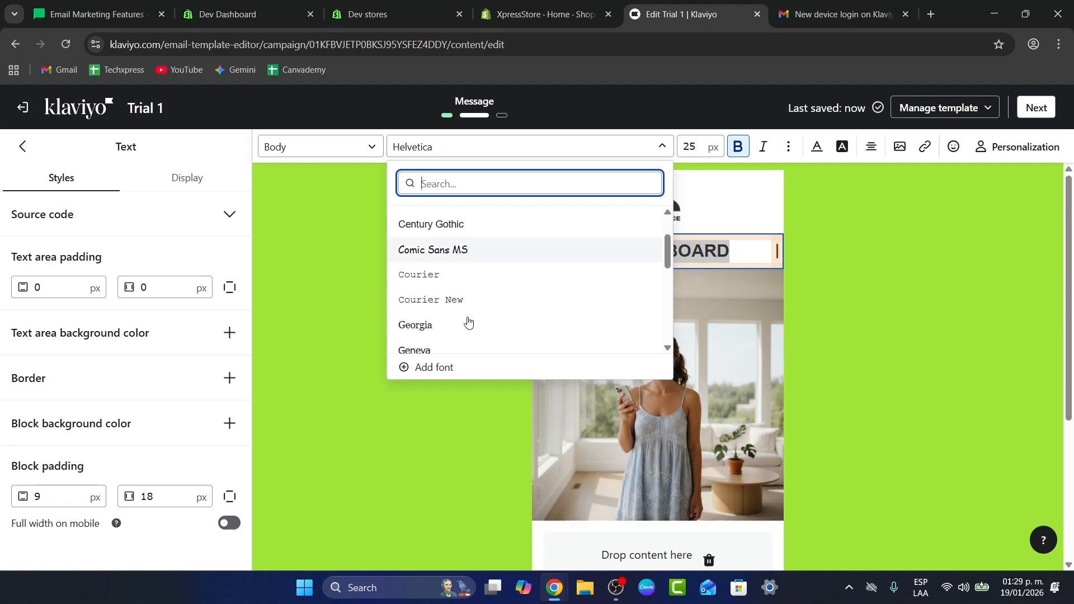
{"action": "scroll", "coordinate": [469, 324], "scroll_direction": "down", "scroll_amount": 1}
{"action": "left_click", "coordinate": [463, 284]}
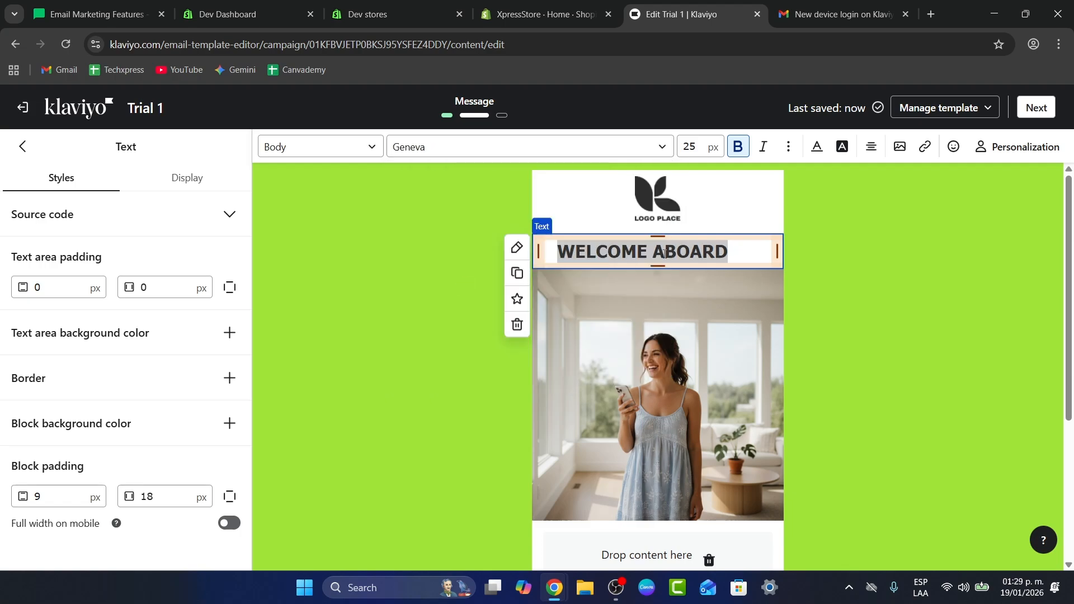
{"action": "left_click", "coordinate": [872, 145]}
{"action": "left_click", "coordinate": [896, 177]}
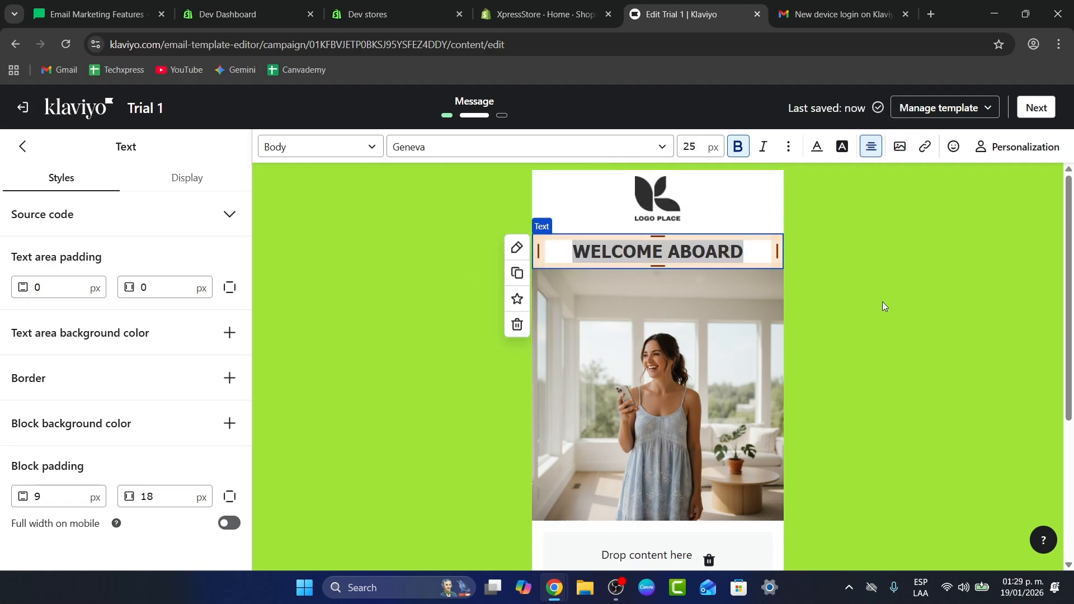
{"action": "left_click", "coordinate": [817, 291]}
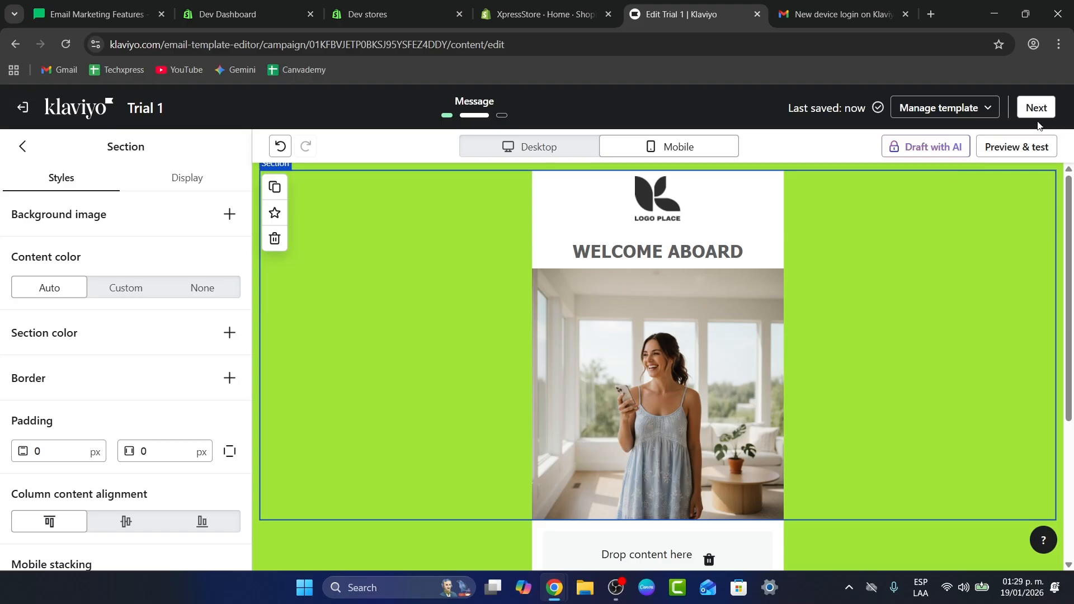
- Preview the email in desktop and mobile views and review the test-send and profile preview options
{"action": "left_click", "coordinate": [1025, 147]}
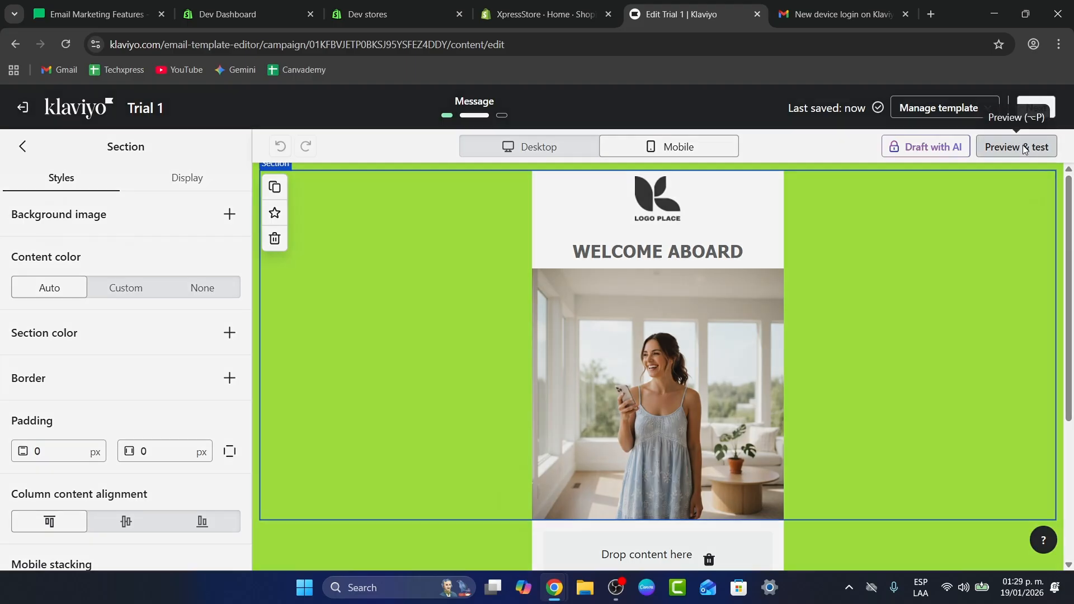
{"action": "scroll", "coordinate": [504, 381], "scroll_direction": "down", "scroll_amount": 3}
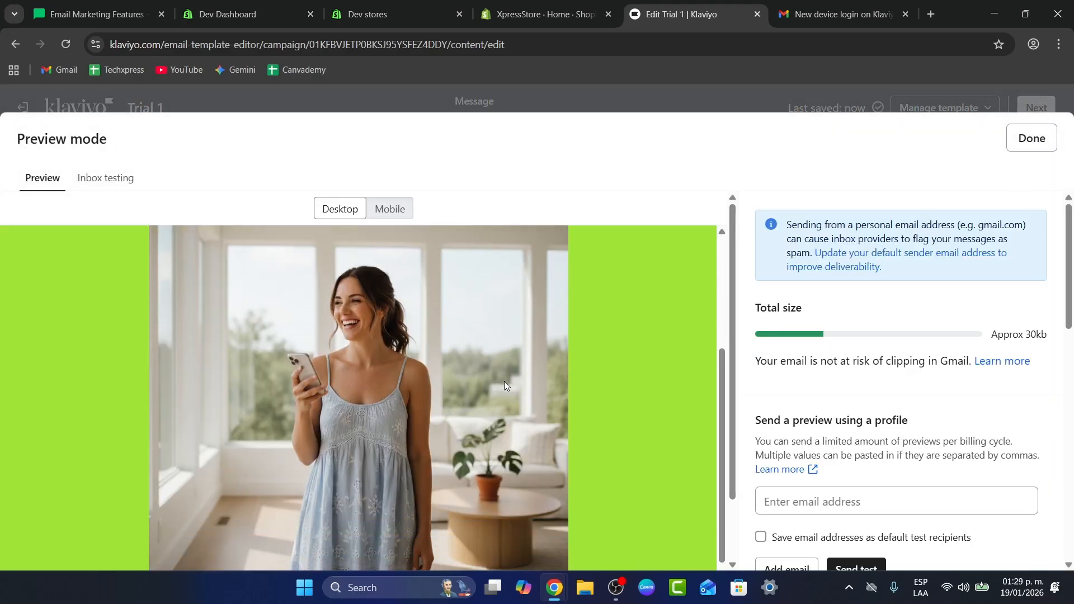
{"action": "scroll", "coordinate": [504, 381], "scroll_direction": "down", "scroll_amount": 5}
{"action": "scroll", "coordinate": [503, 391], "scroll_direction": "up", "scroll_amount": 5}
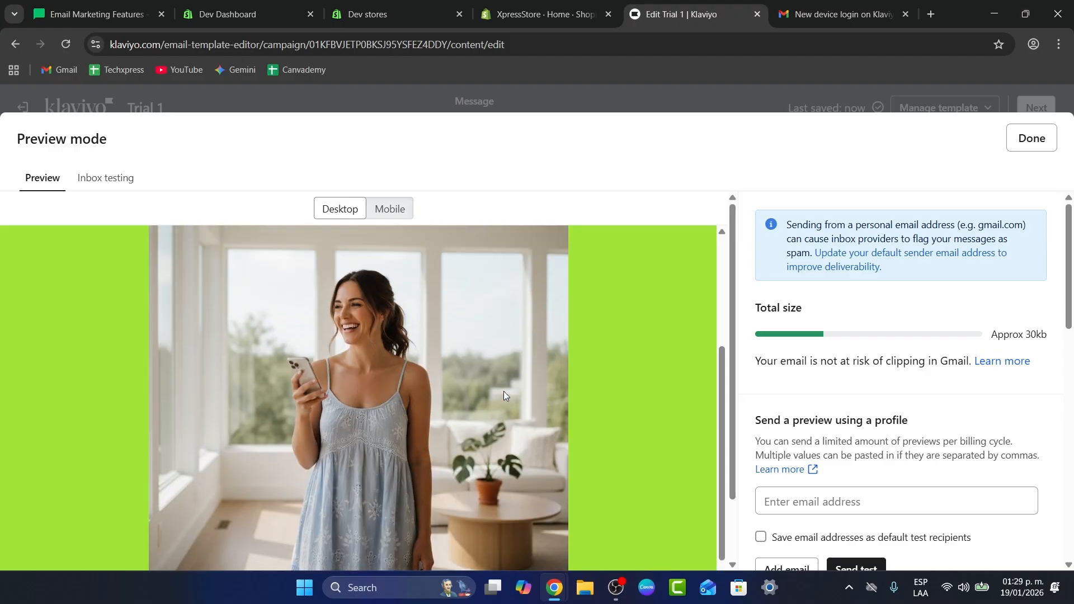
{"action": "left_click", "coordinate": [390, 209]}
{"action": "scroll", "coordinate": [419, 447], "scroll_direction": "down", "scroll_amount": 5}
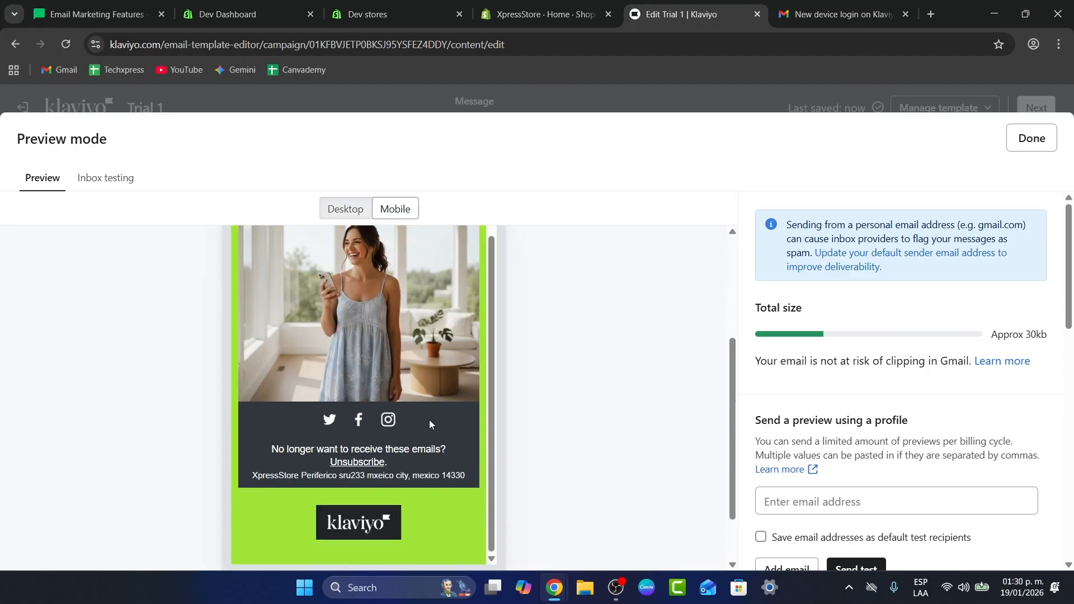
{"action": "scroll", "coordinate": [895, 396], "scroll_direction": "down", "scroll_amount": 3}
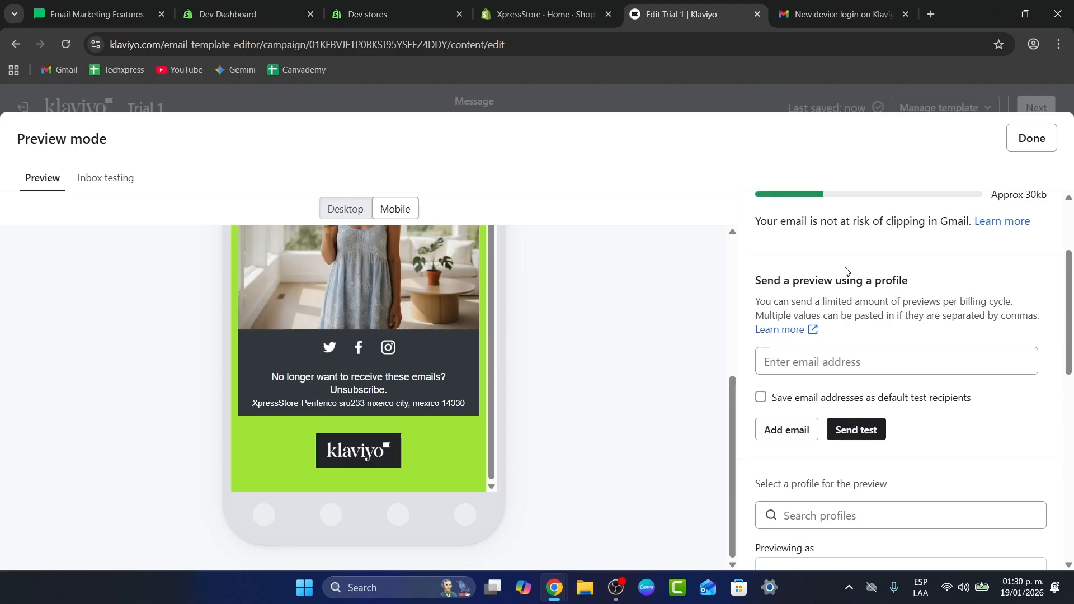
{"action": "scroll", "coordinate": [848, 274], "scroll_direction": "up", "scroll_amount": 2}
{"action": "scroll", "coordinate": [849, 313], "scroll_direction": "down", "scroll_amount": 1}
{"action": "scroll", "coordinate": [845, 386], "scroll_direction": "down", "scroll_amount": 1}
{"action": "scroll", "coordinate": [833, 419], "scroll_direction": "down", "scroll_amount": 3}
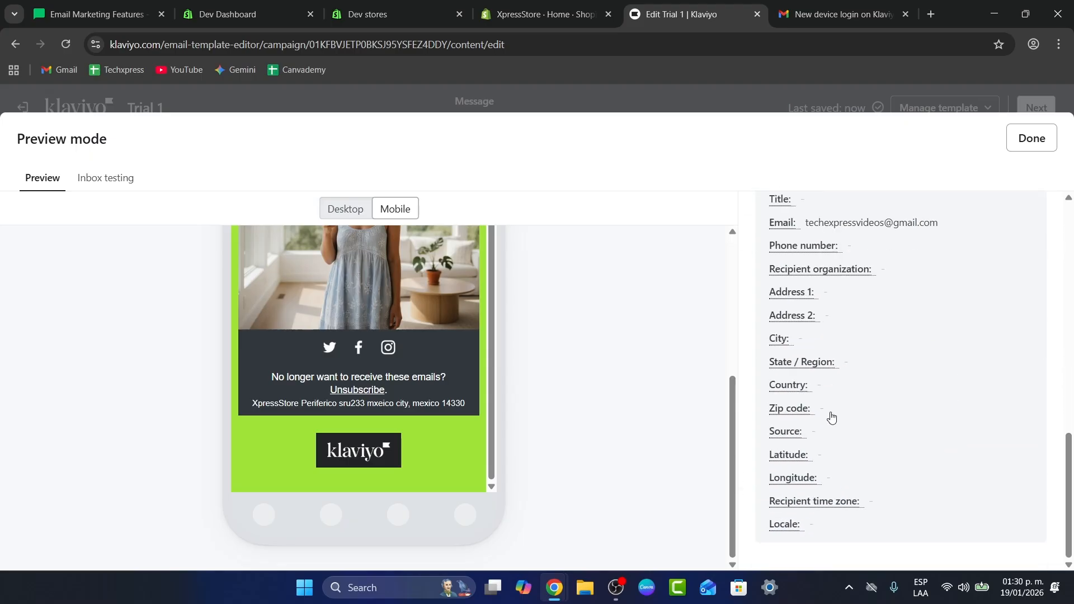
{"action": "left_click", "coordinate": [1031, 138]}
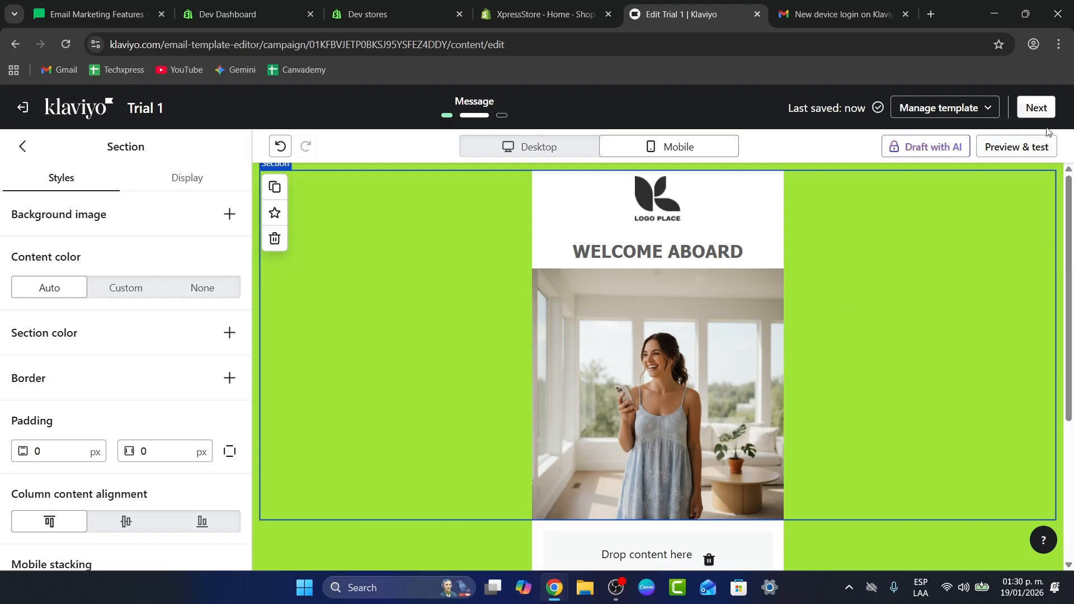
- Advance past the message settings to the campaign review and examine the recipients and message checks
{"action": "left_click", "coordinate": [1049, 111]}
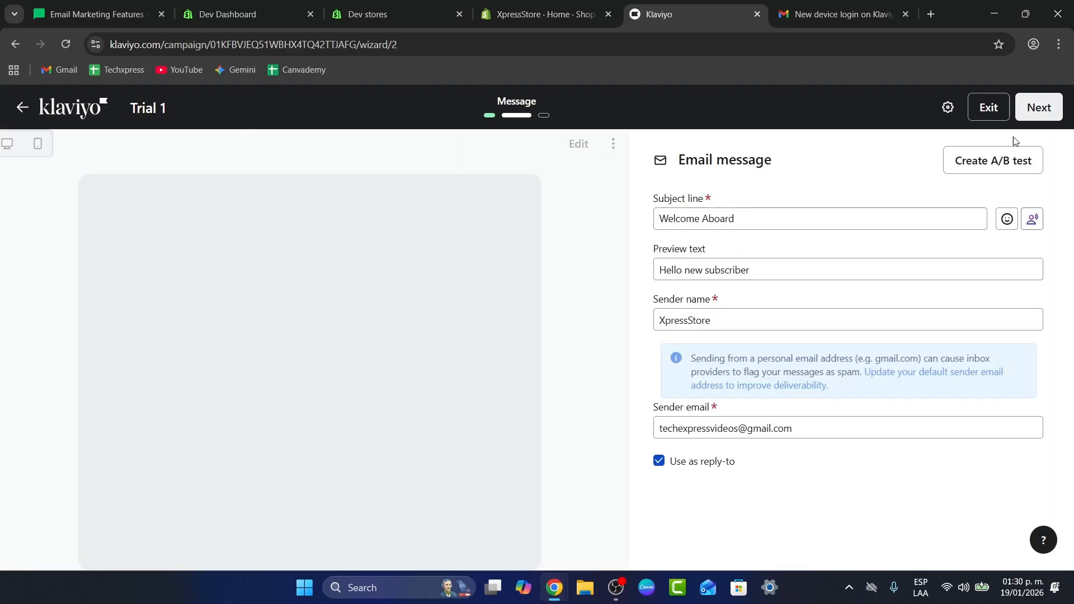
{"action": "left_click", "coordinate": [1040, 106]}
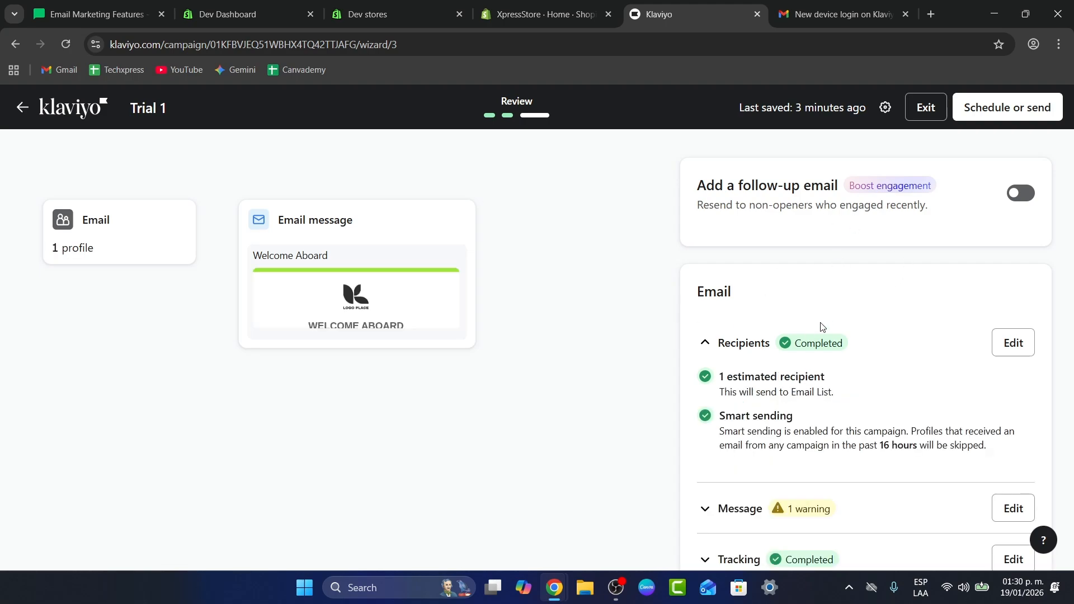
{"action": "scroll", "coordinate": [823, 325], "scroll_direction": "down", "scroll_amount": 2}
{"action": "left_click_drag", "start_coordinate": [742, 239], "coordinate": [749, 276]}
{"action": "left_click", "coordinate": [735, 377]}
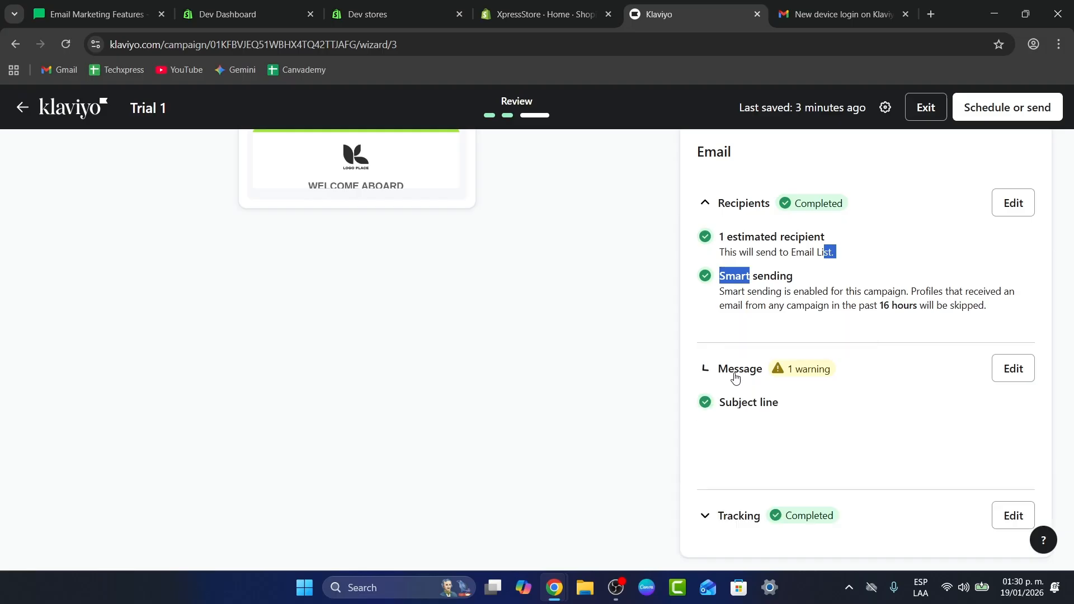
{"action": "scroll", "coordinate": [738, 358], "scroll_direction": "down", "scroll_amount": 2}
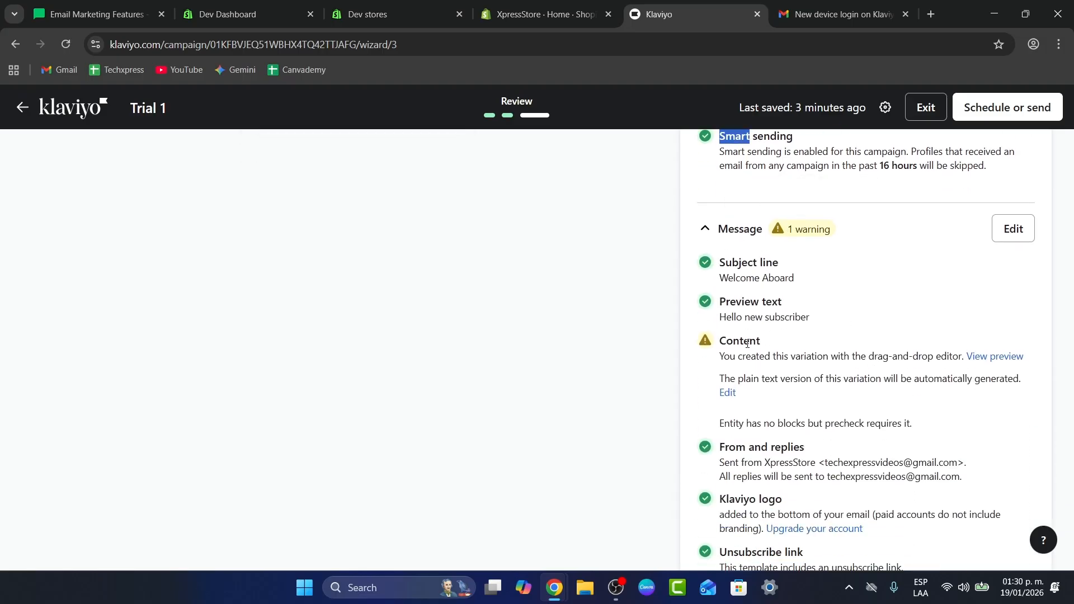
{"action": "left_click_drag", "start_coordinate": [733, 341], "coordinate": [774, 342]}
{"action": "left_click_drag", "start_coordinate": [893, 356], "coordinate": [919, 358]}
{"action": "scroll", "coordinate": [804, 383], "scroll_direction": "down", "scroll_amount": 1}
{"action": "scroll", "coordinate": [920, 358], "scroll_direction": "down", "scroll_amount": 1}
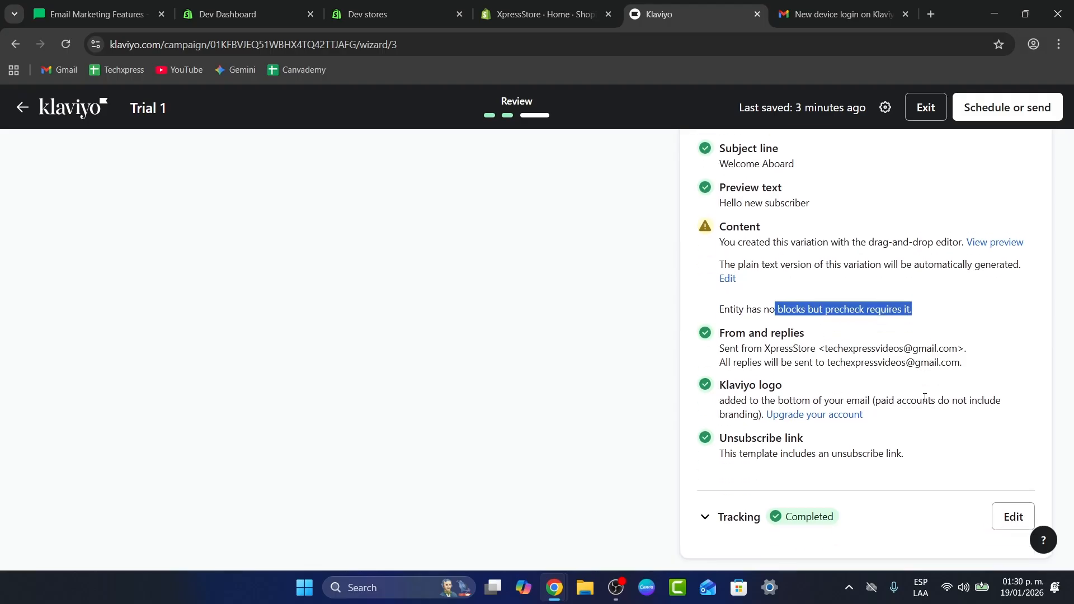
{"action": "scroll", "coordinate": [946, 300], "scroll_direction": "up", "scroll_amount": 6}
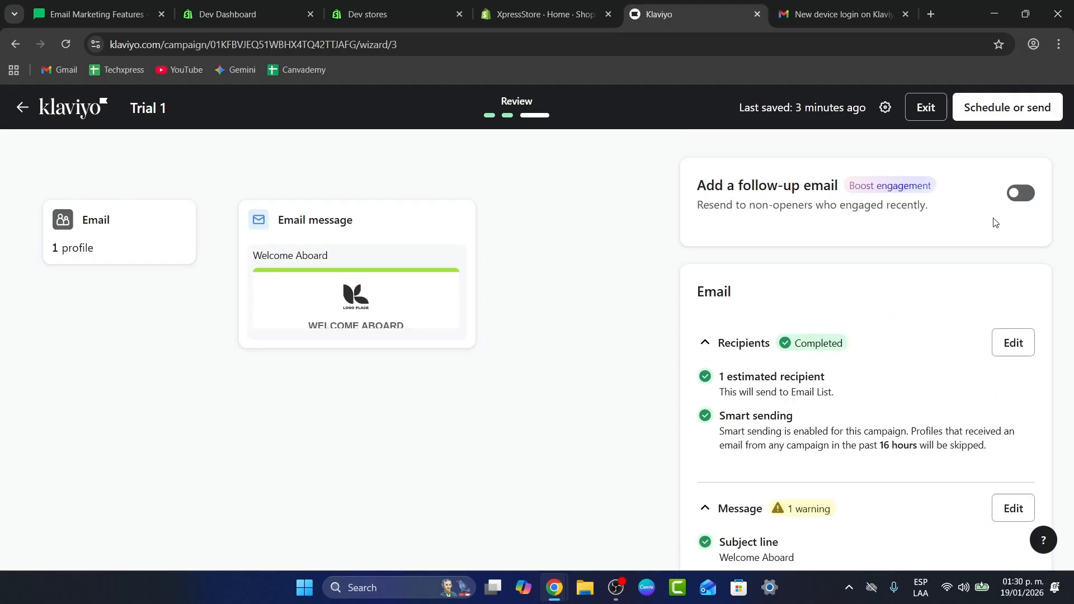
- Schedule the campaign at a fixed send time on Jan 20, 2026 at 2:00 PM
{"action": "left_click", "coordinate": [1042, 119]}
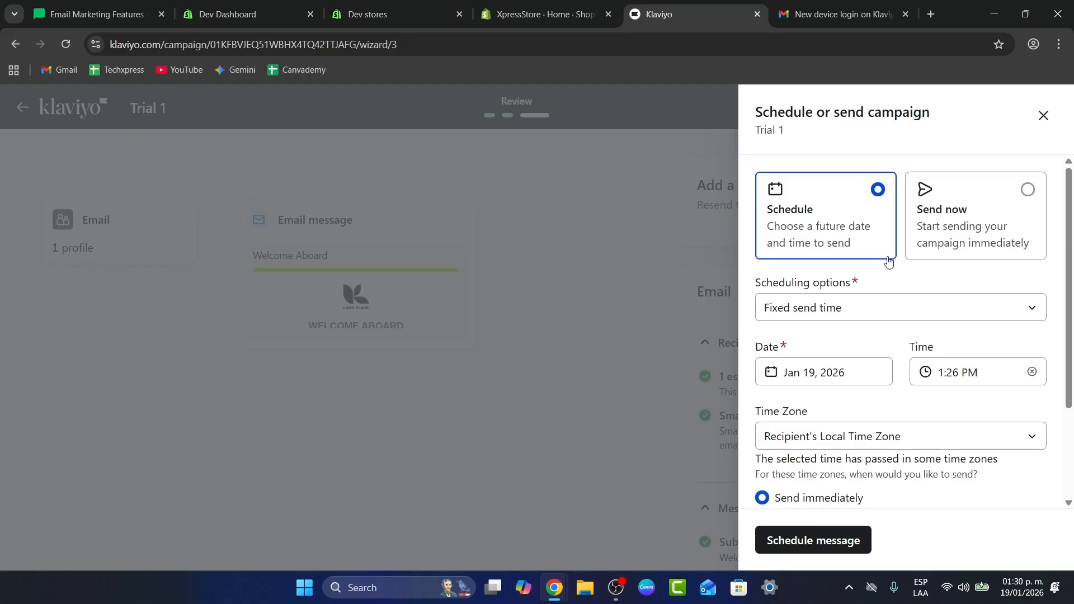
{"action": "left_click", "coordinate": [963, 223]}
{"action": "left_click", "coordinate": [873, 224]}
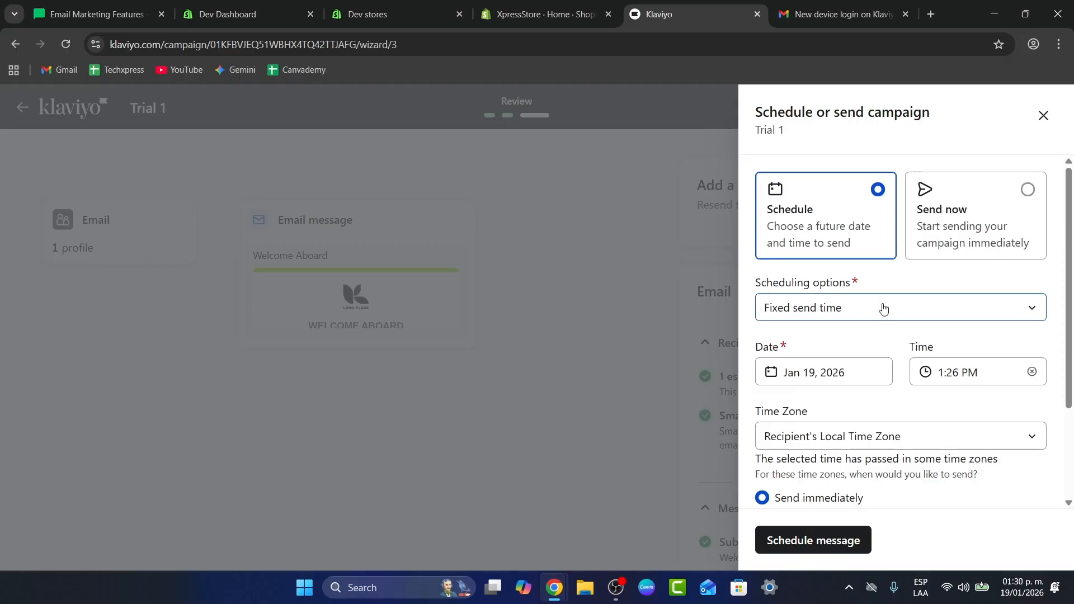
{"action": "scroll", "coordinate": [883, 308], "scroll_direction": "down", "scroll_amount": 2}
{"action": "left_click", "coordinate": [883, 305]}
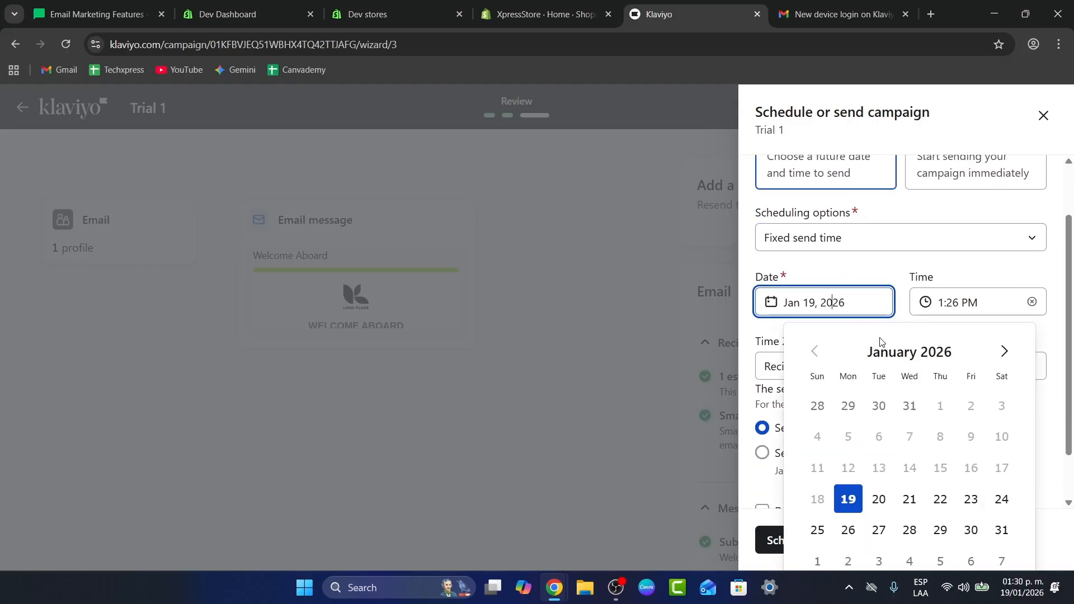
{"action": "left_click", "coordinate": [879, 500]}
{"action": "left_click", "coordinate": [954, 367]}
{"action": "scroll", "coordinate": [967, 320], "scroll_direction": "down", "scroll_amount": 3}
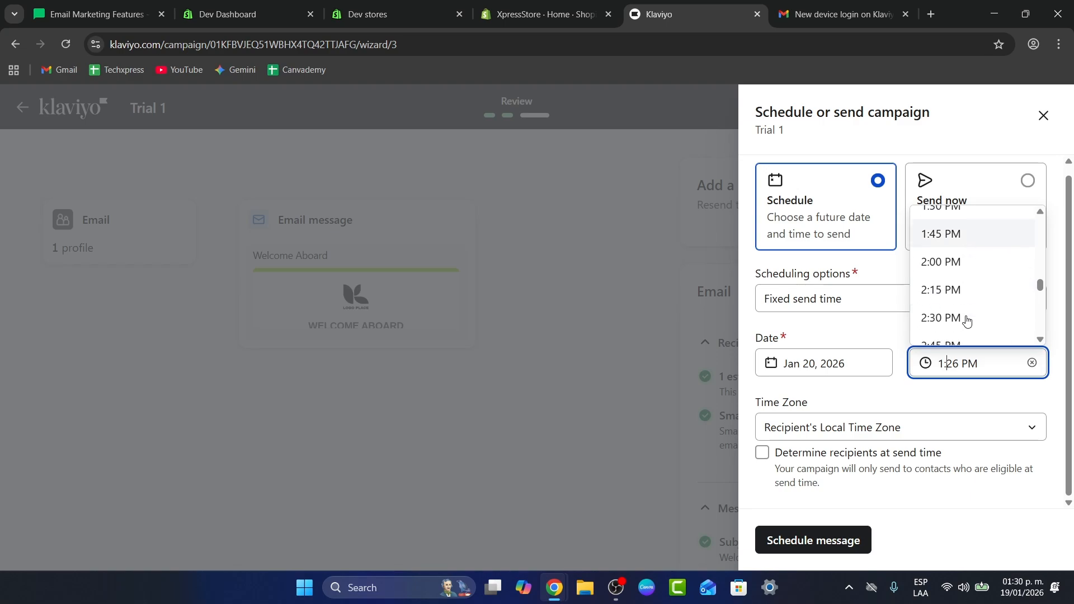
{"action": "scroll", "coordinate": [964, 300], "scroll_direction": "up", "scroll_amount": 2}
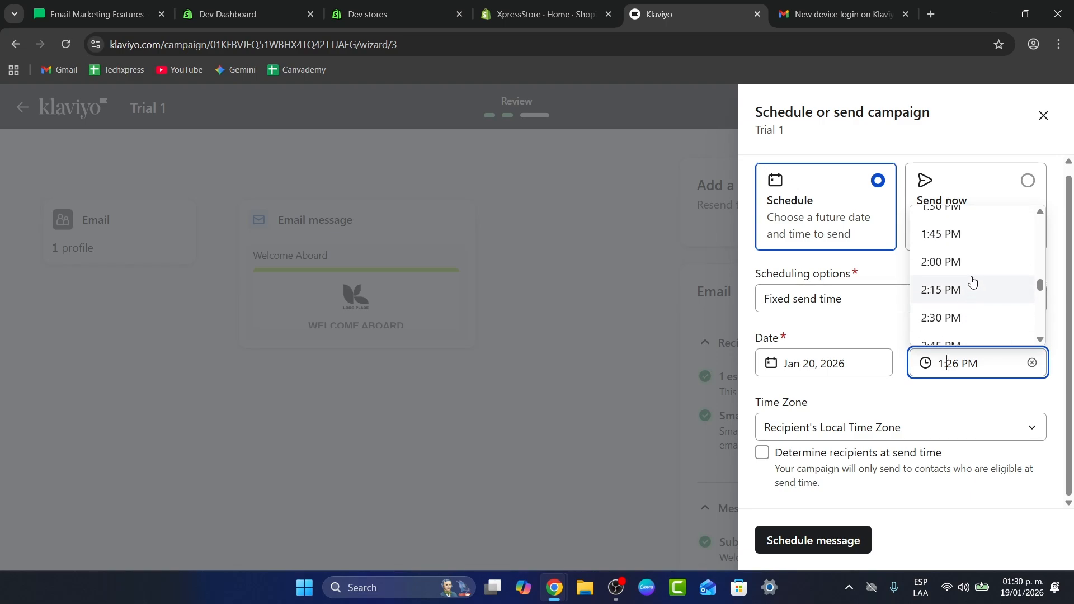
{"action": "left_click", "coordinate": [974, 259]}
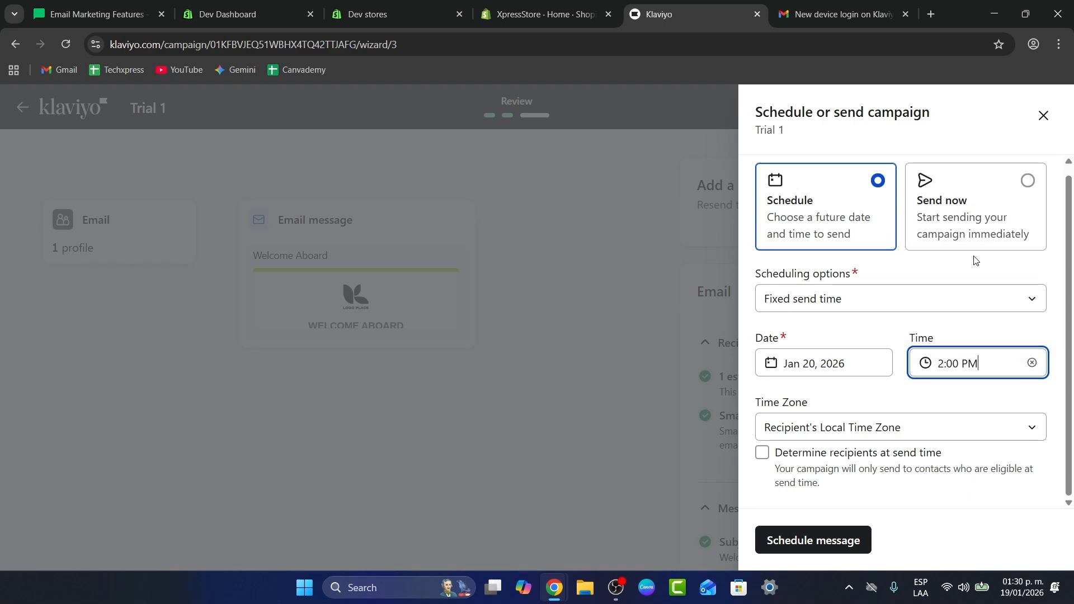
{"action": "left_click", "coordinate": [863, 531]}
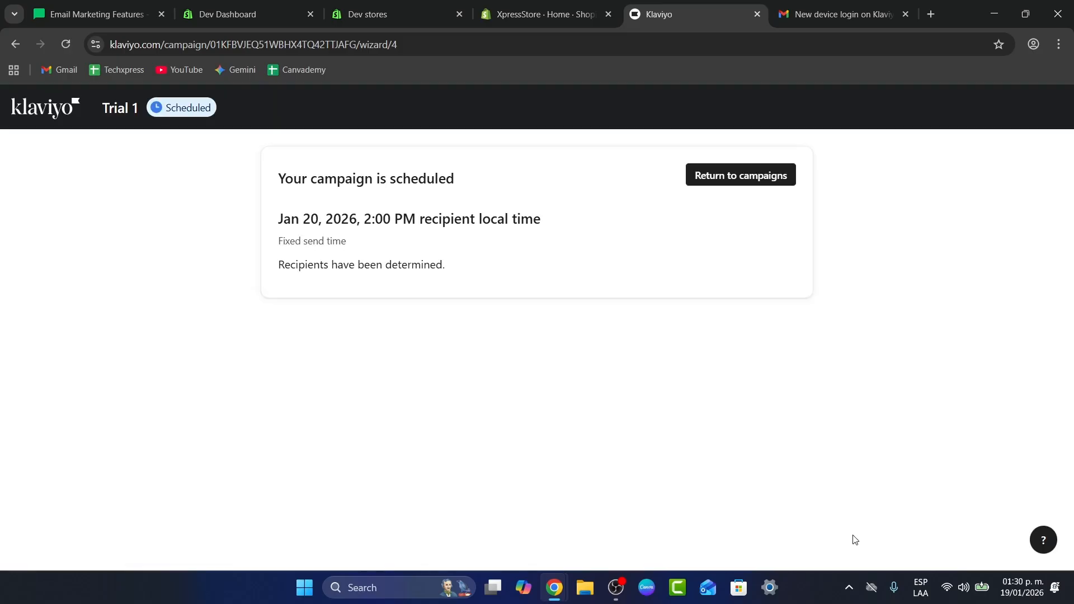
- Return to the campaigns list and open the Flows page
{"action": "left_click", "coordinate": [741, 176]}
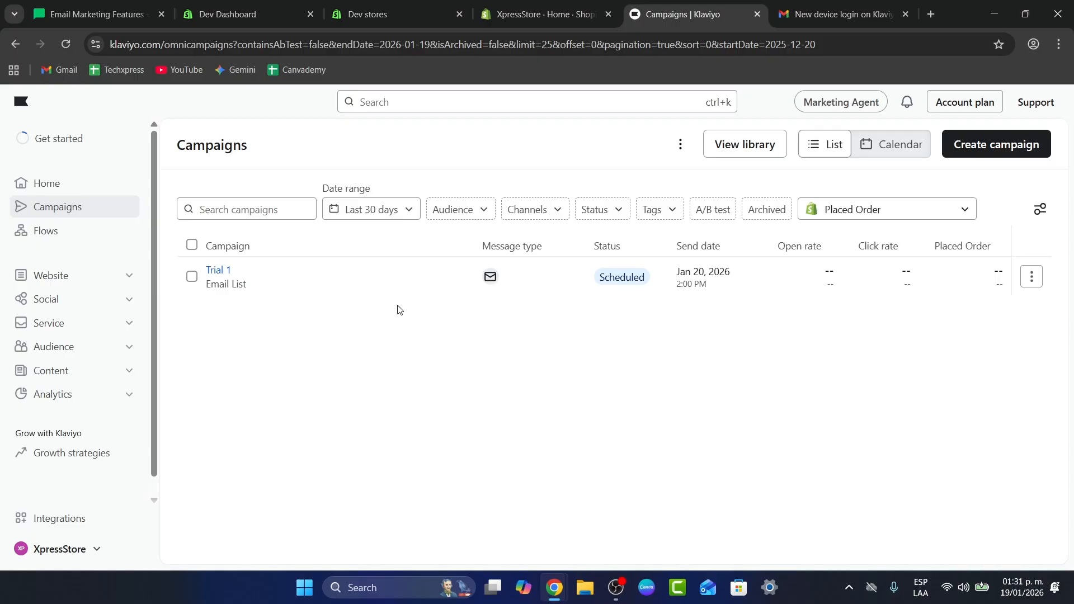
{"action": "left_click", "coordinate": [91, 239]}
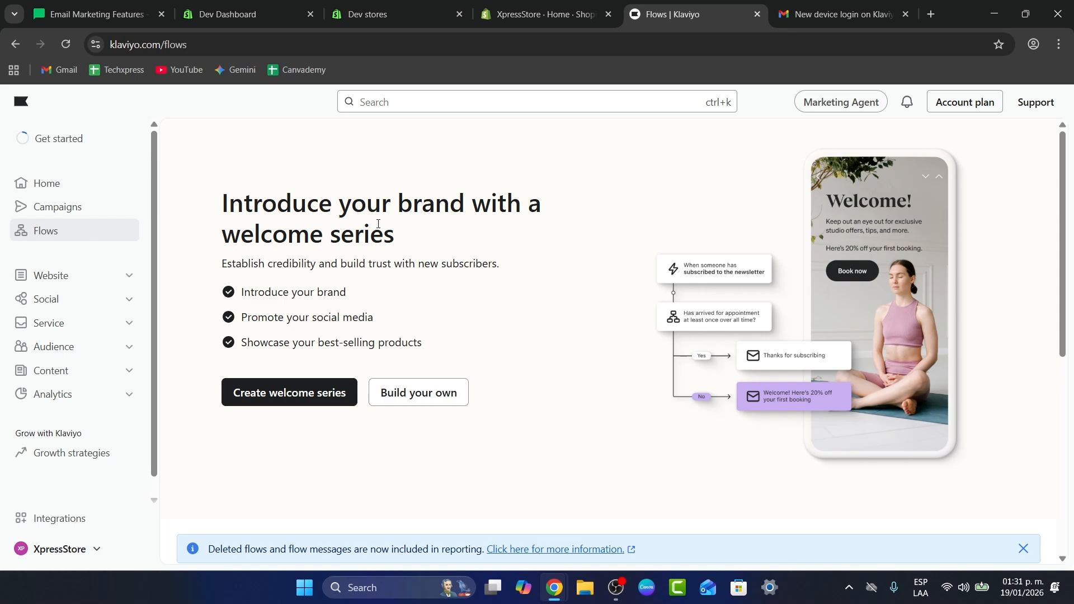
{"action": "left_click_drag", "start_coordinate": [378, 223], "coordinate": [412, 220]}
{"action": "left_click", "coordinate": [410, 318]}
{"action": "left_click_drag", "start_coordinate": [410, 319], "coordinate": [481, 364]}
{"action": "left_click", "coordinate": [510, 321]}
{"action": "left_click_drag", "start_coordinate": [294, 336], "coordinate": [432, 360]}
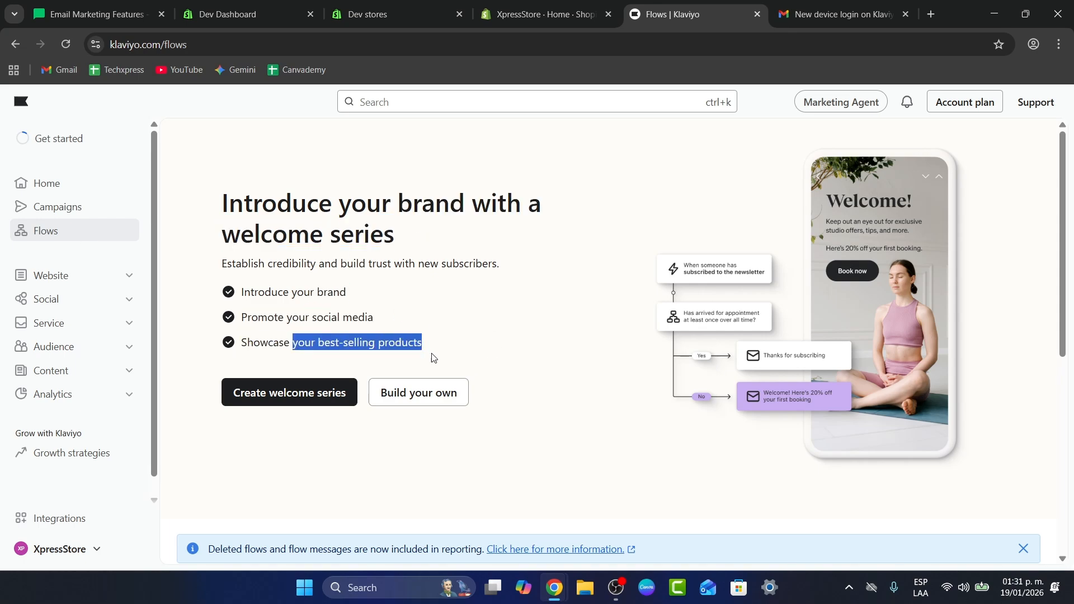